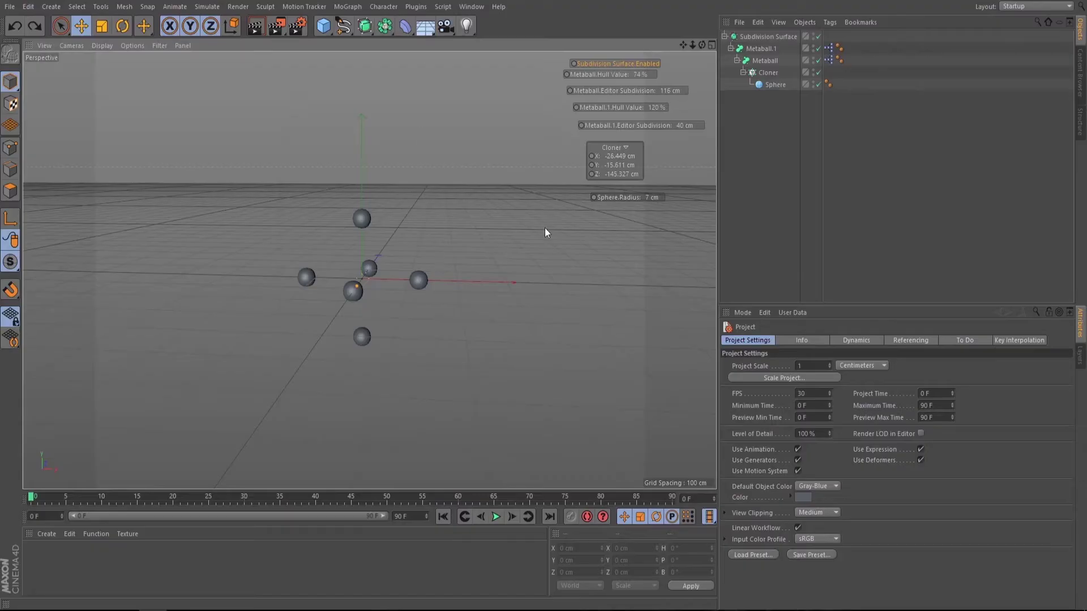
Step: Adjust the demo scene to a 42 cm sphere radius, 105 cm Metaball editor subdivision, and 123% hull value with 31 cm subdivision on Metaball.1
{"action": "left_click_drag", "start_coordinate": [650, 196], "coordinate": [673, 196]}
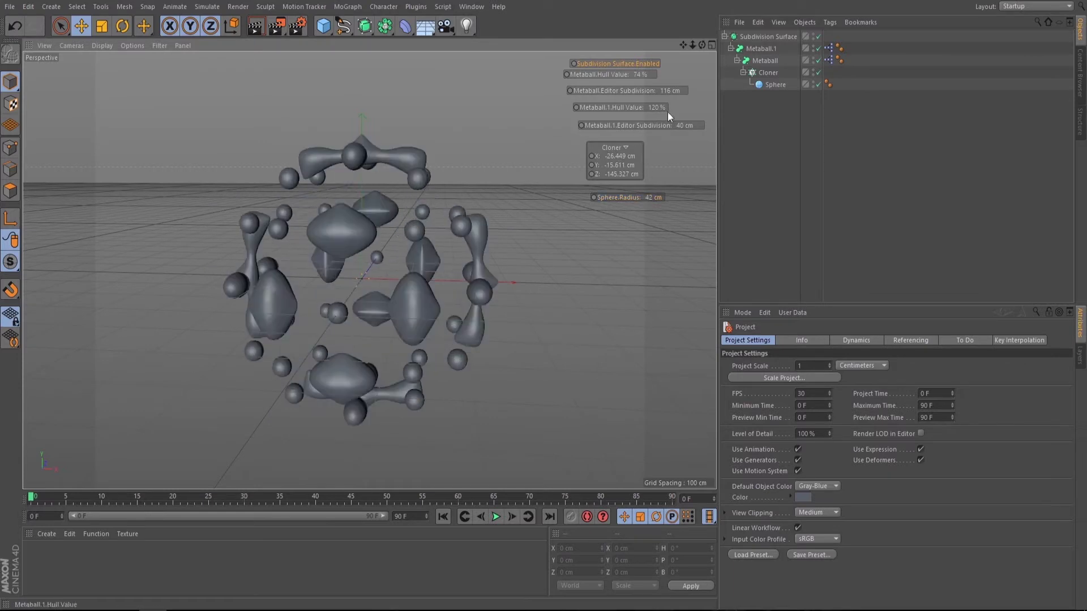
{"action": "left_click_drag", "start_coordinate": [683, 127], "coordinate": [639, 75]}
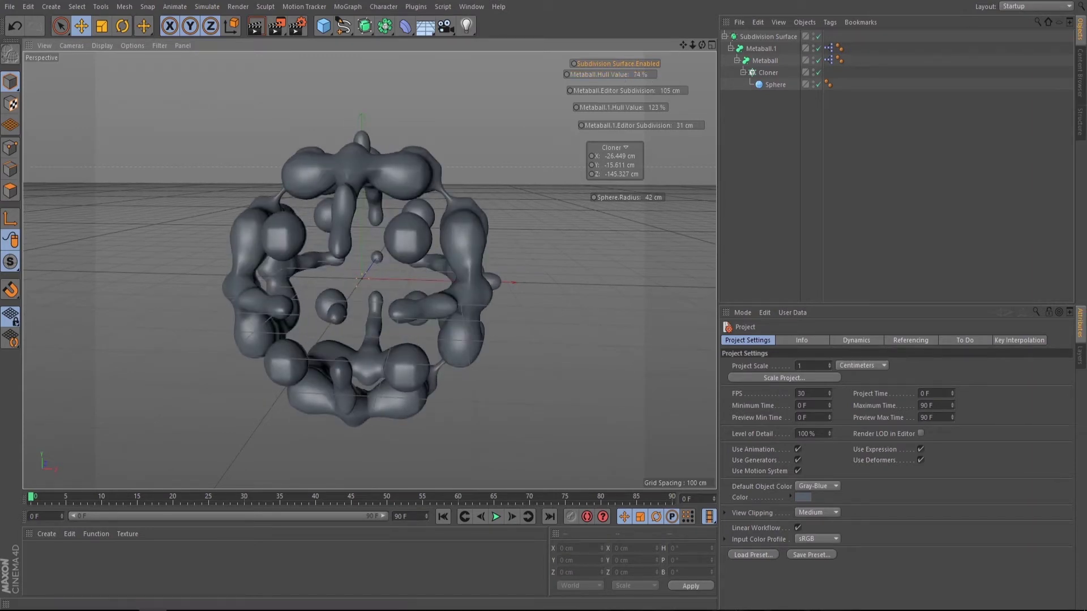
Step: Start a new project and add a sphere with 3 segments and a 25 cm radius
{"action": "left_click", "coordinate": [13, 7]}
{"action": "left_click", "coordinate": [22, 24]}
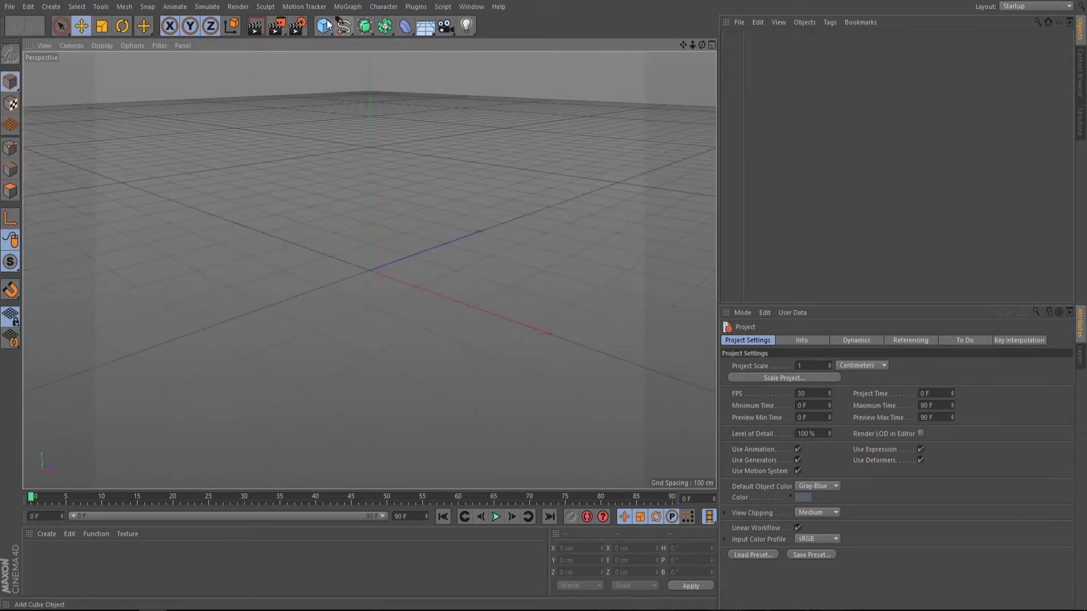
{"action": "left_click_drag", "start_coordinate": [329, 26], "coordinate": [339, 35]}
{"action": "left_click", "coordinate": [532, 66]}
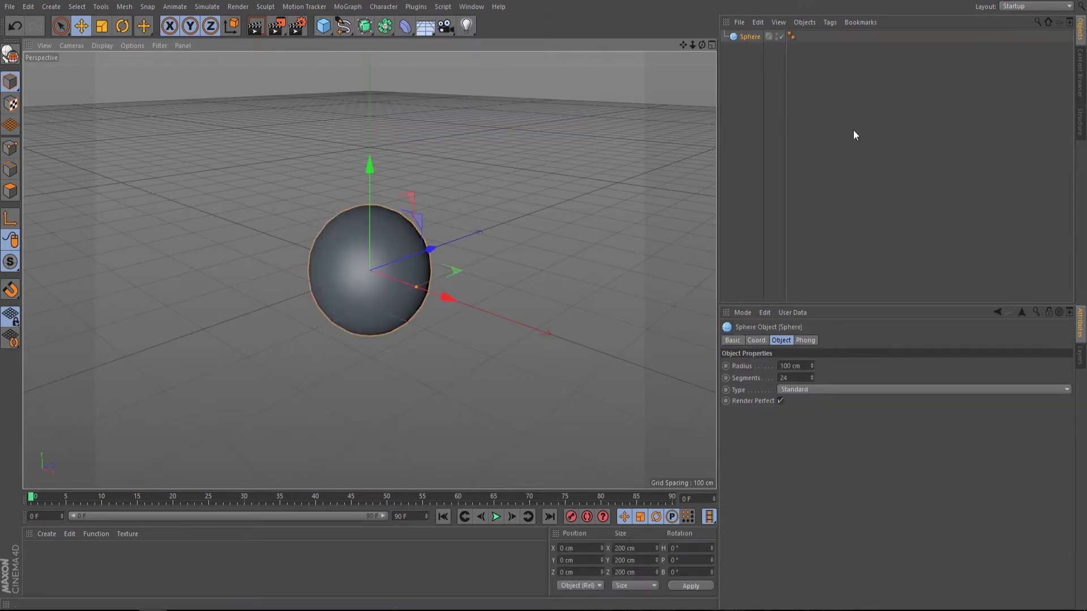
{"action": "left_click_drag", "start_coordinate": [813, 379], "coordinate": [812, 396]}
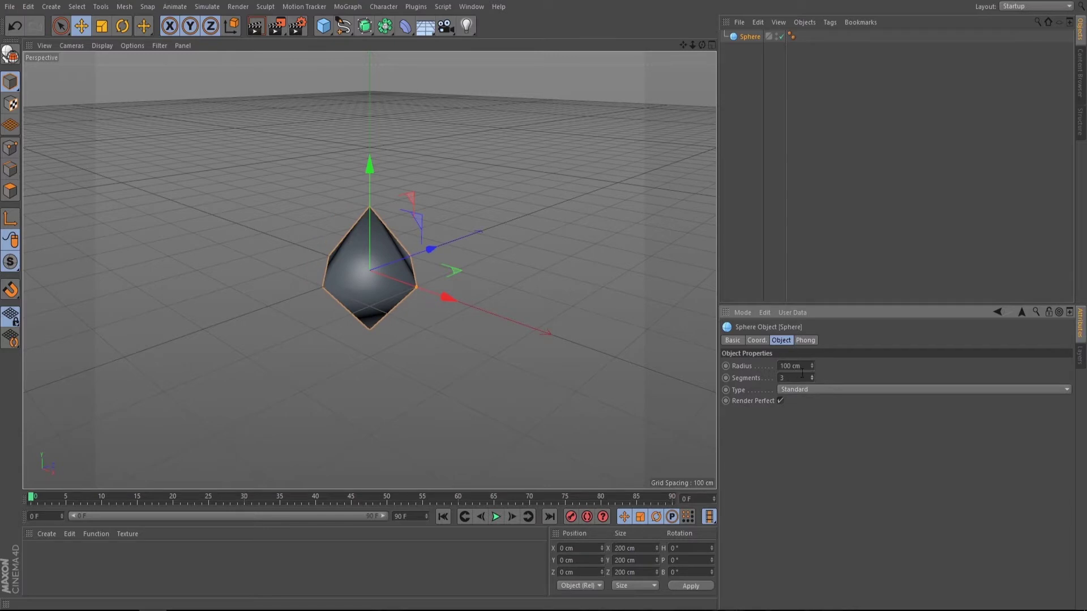
{"action": "left_click_drag", "start_coordinate": [811, 368], "coordinate": [811, 412]}
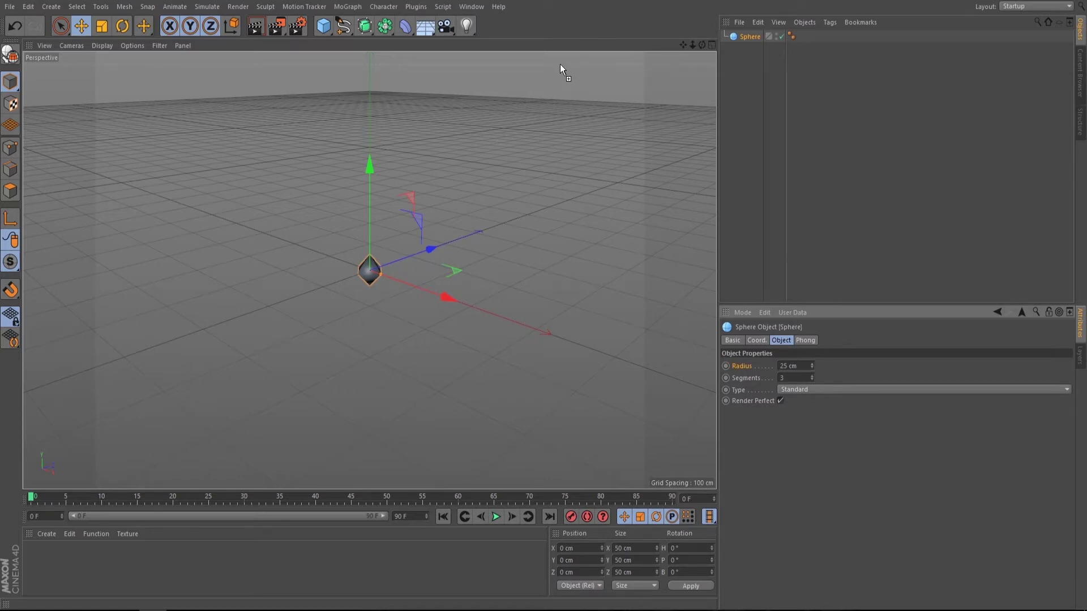
Step: Place the sphere's radius in the viewport as an always-shown control and use it to set the radius to 29 cm
{"action": "left_click_drag", "start_coordinate": [559, 64], "coordinate": [560, 65]}
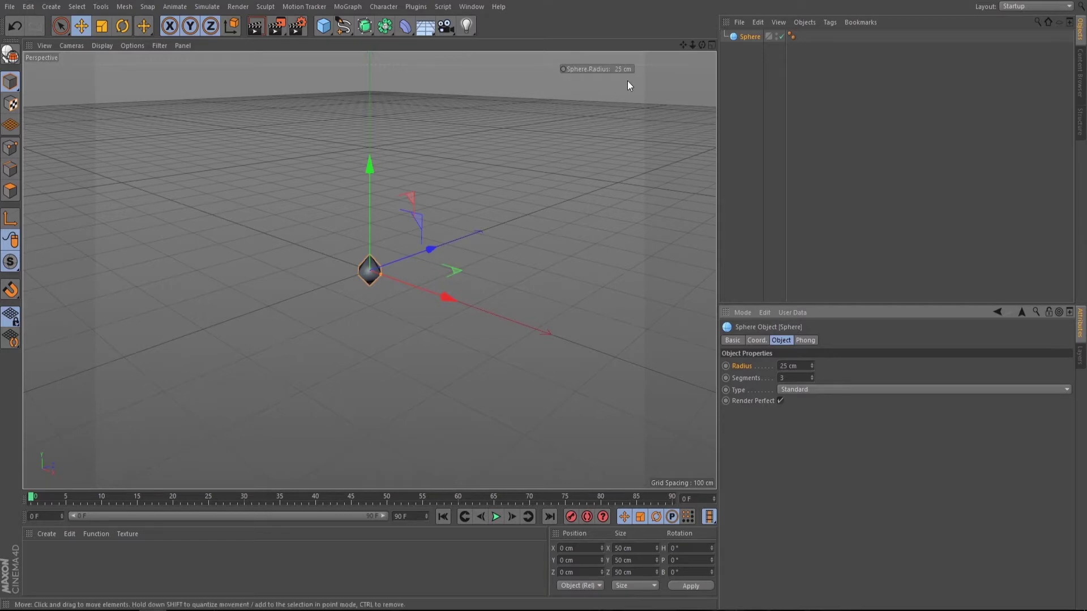
{"action": "mouse_move", "coordinate": [627, 70]}
{"action": "left_mouse_down"}
{"action": "mouse_move", "coordinate": [646, 69]}
{"action": "mouse_move", "coordinate": [630, 69]}
{"action": "left_mouse_up"}
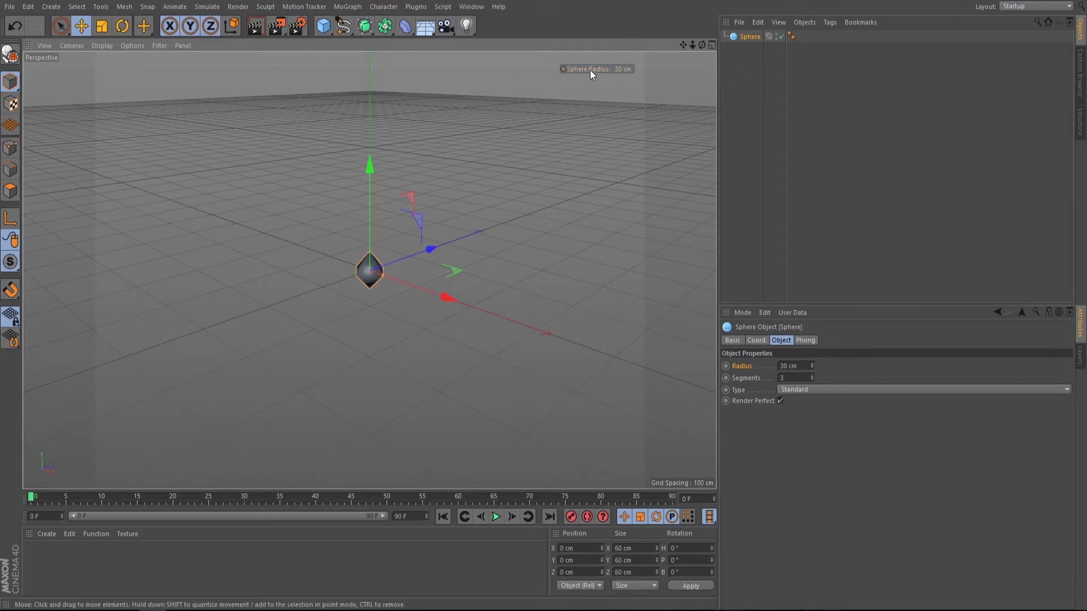
{"action": "left_click", "coordinate": [736, 57]}
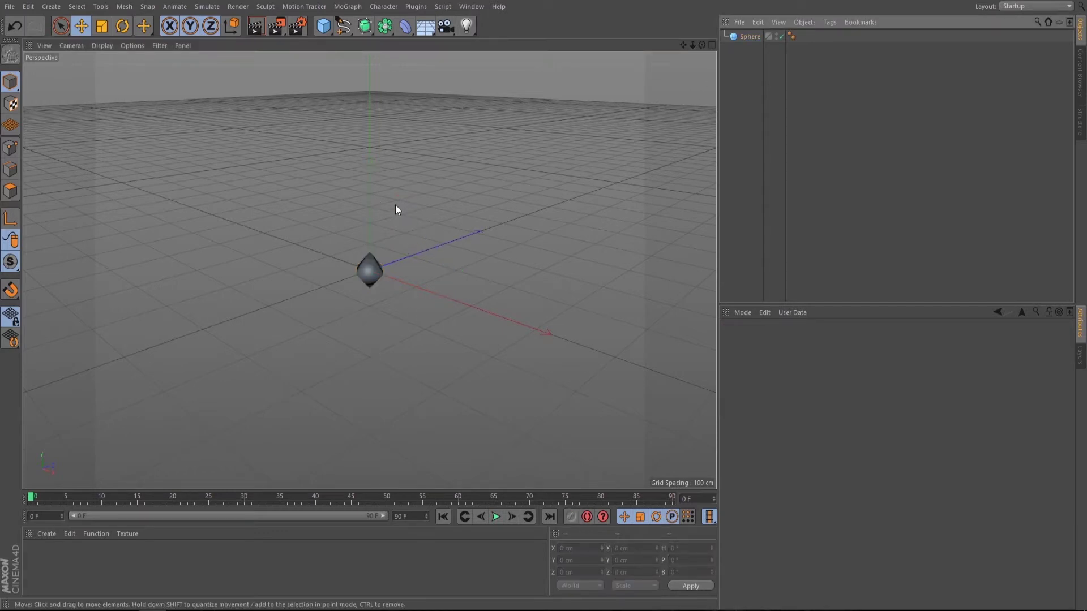
{"action": "left_click", "coordinate": [748, 37]}
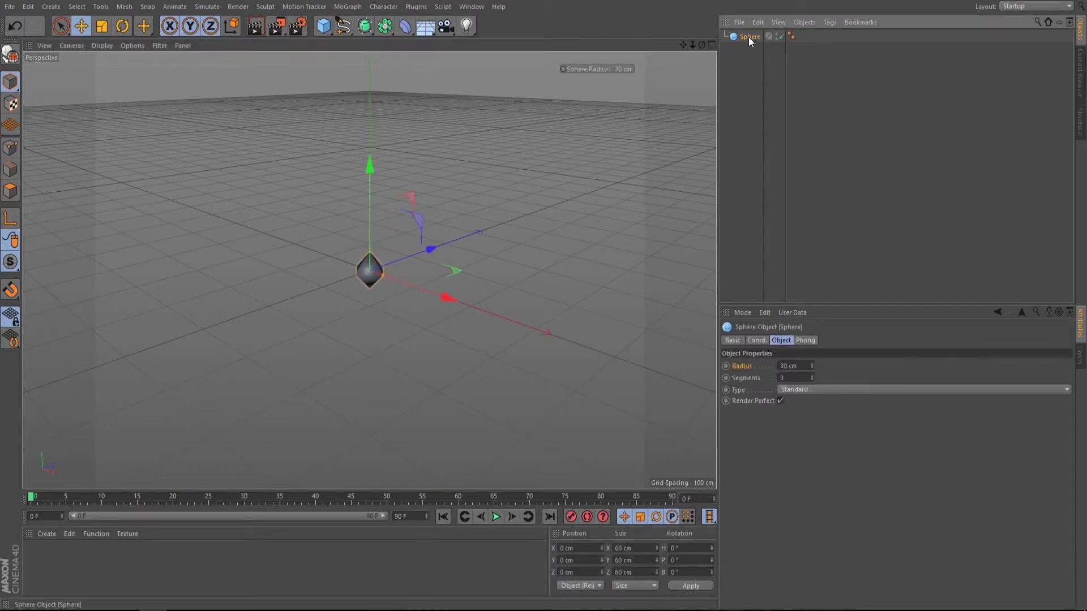
{"action": "right_click", "coordinate": [582, 69]}
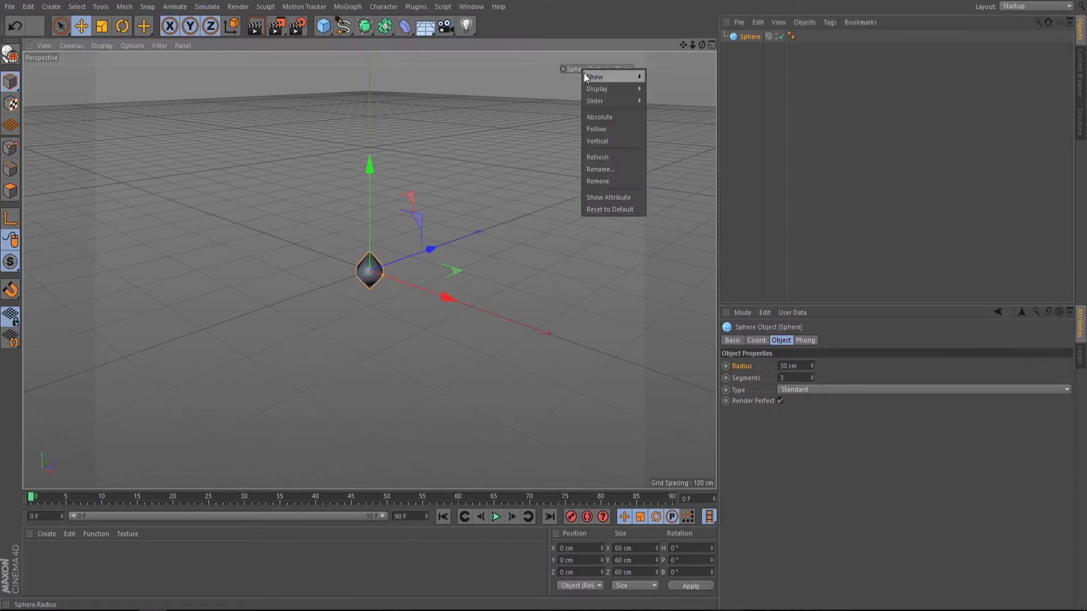
{"action": "mouse_move", "coordinate": [585, 73]}
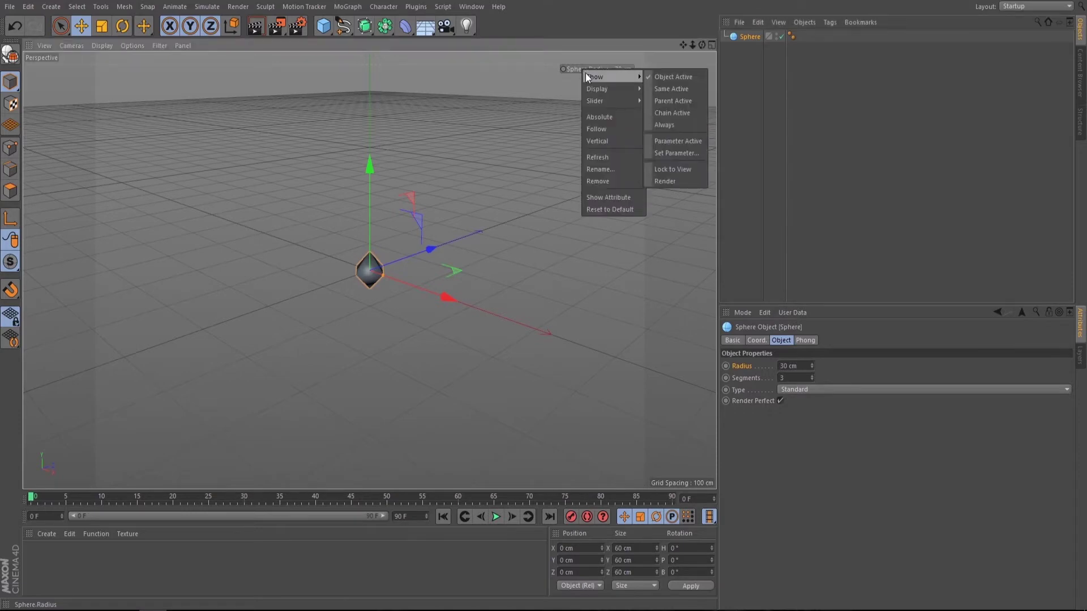
{"action": "left_click", "coordinate": [673, 124]}
{"action": "mouse_move", "coordinate": [621, 71]}
{"action": "left_mouse_down"}
{"action": "mouse_move", "coordinate": [651, 71]}
{"action": "mouse_move", "coordinate": [597, 70]}
{"action": "mouse_move", "coordinate": [619, 74]}
{"action": "left_mouse_up"}
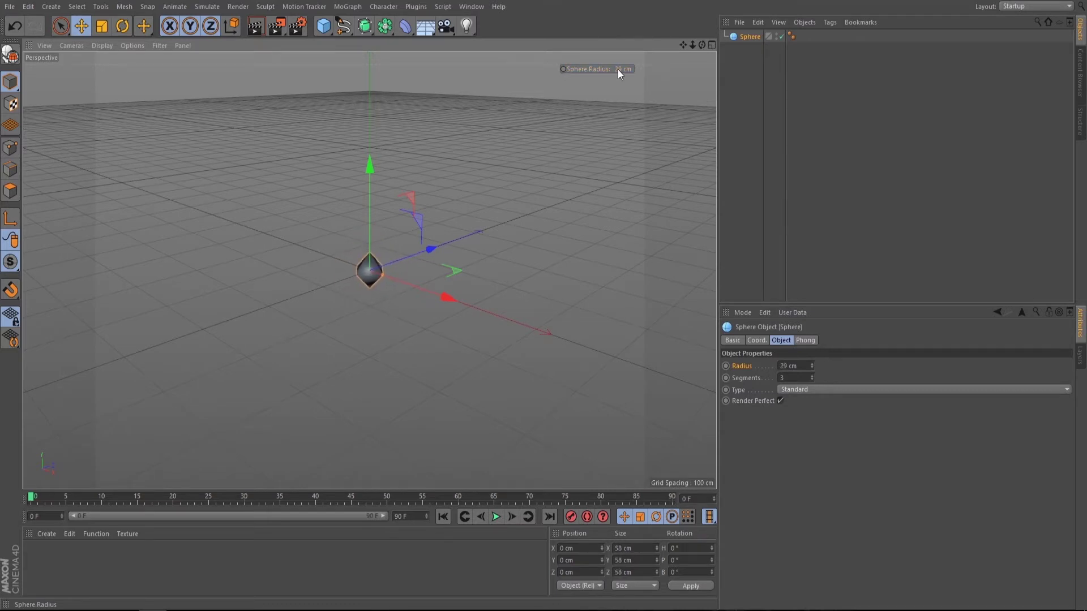
Step: Add a Cloner in Grid Array mode and place the sphere inside it
{"action": "left_click", "coordinate": [346, 7]}
{"action": "left_click", "coordinate": [364, 97]}
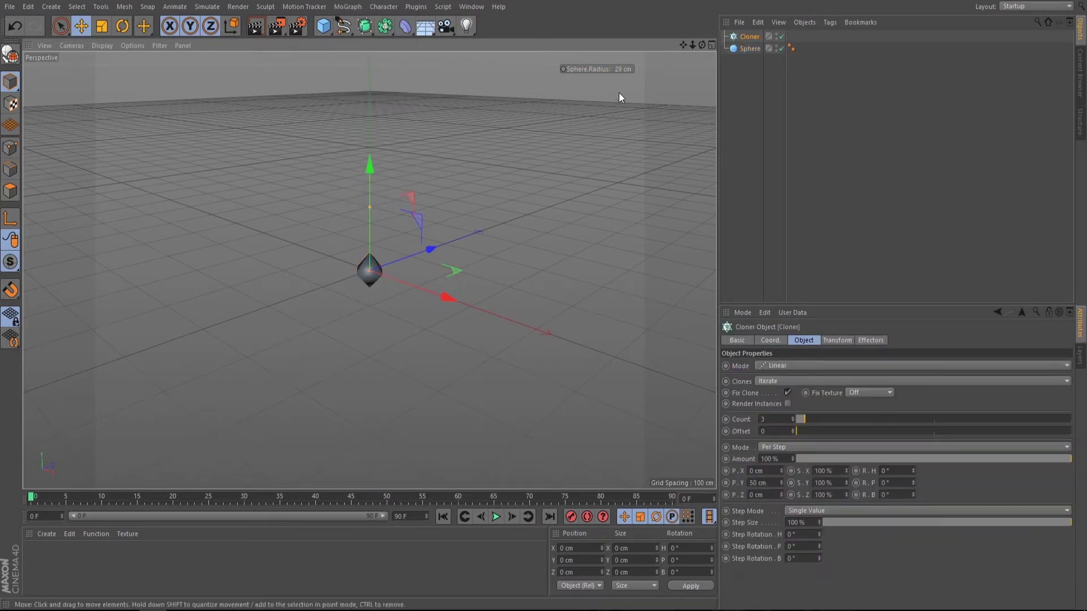
{"action": "left_click", "coordinate": [786, 365]}
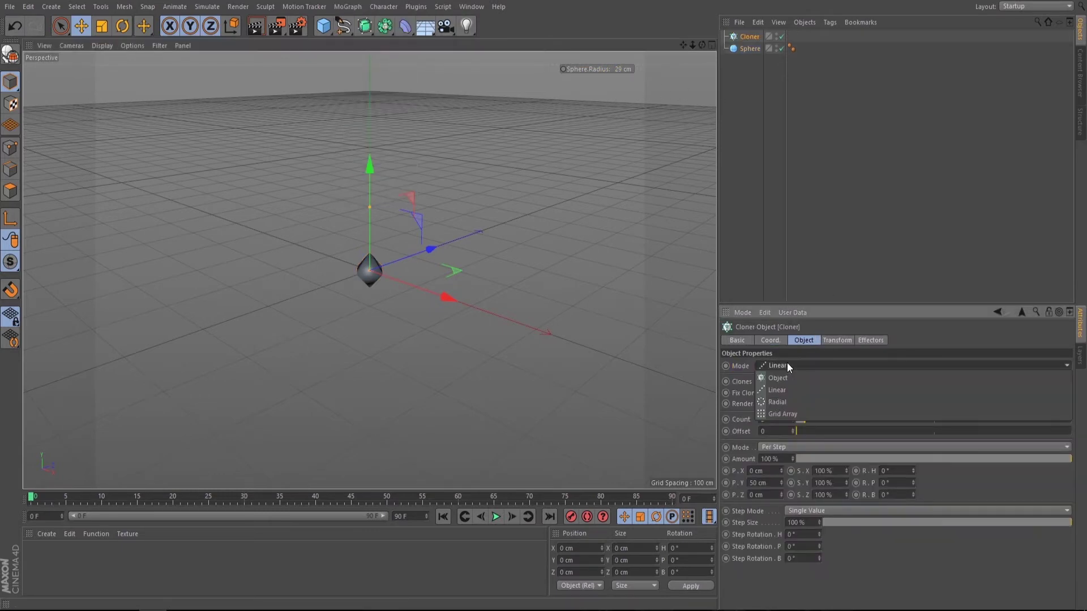
{"action": "left_click", "coordinate": [793, 411]}
{"action": "left_click", "coordinate": [746, 49]}
{"action": "left_click_drag", "start_coordinate": [752, 36], "coordinate": [751, 35]}
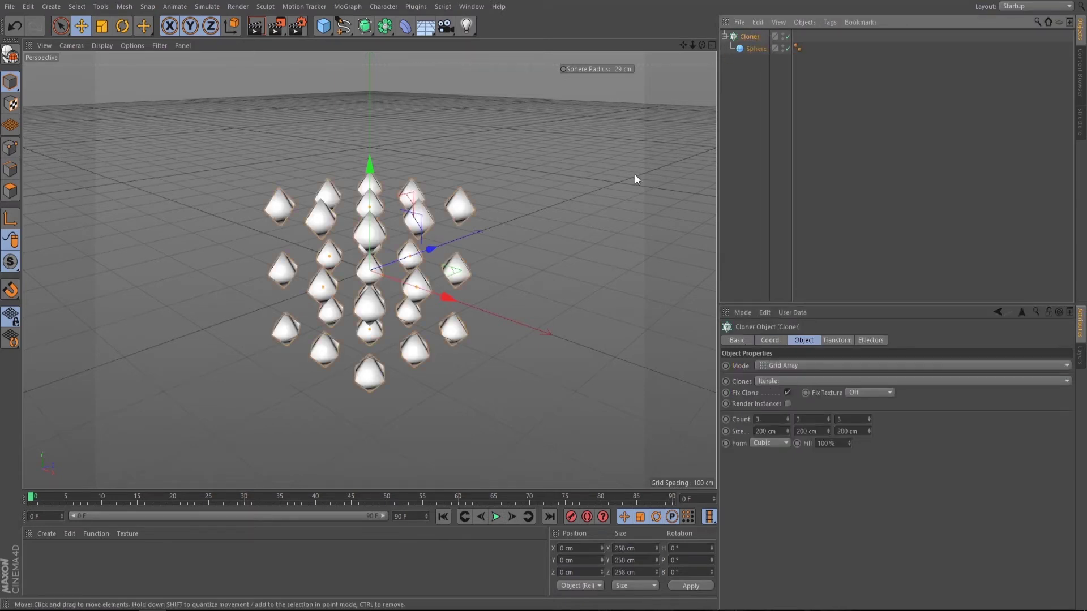
Step: Set the Cloner's grid size to 199 x 272 x 259 cm and place it in the viewport as an always-shown control
{"action": "mouse_move", "coordinate": [787, 432]}
{"action": "left_mouse_down"}
{"action": "mouse_move", "coordinate": [787, 464]}
{"action": "mouse_move", "coordinate": [788, 432]}
{"action": "mouse_move", "coordinate": [828, 444]}
{"action": "mouse_move", "coordinate": [868, 428]}
{"action": "mouse_move", "coordinate": [828, 426]}
{"action": "mouse_move", "coordinate": [828, 411]}
{"action": "left_mouse_up"}
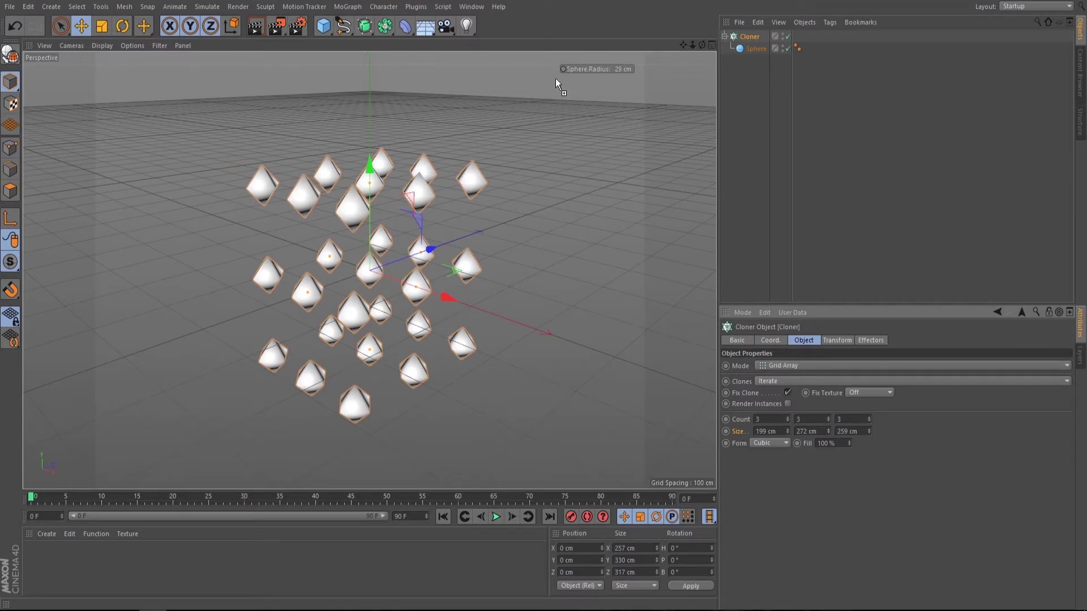
{"action": "left_click_drag", "start_coordinate": [563, 80], "coordinate": [563, 80]}
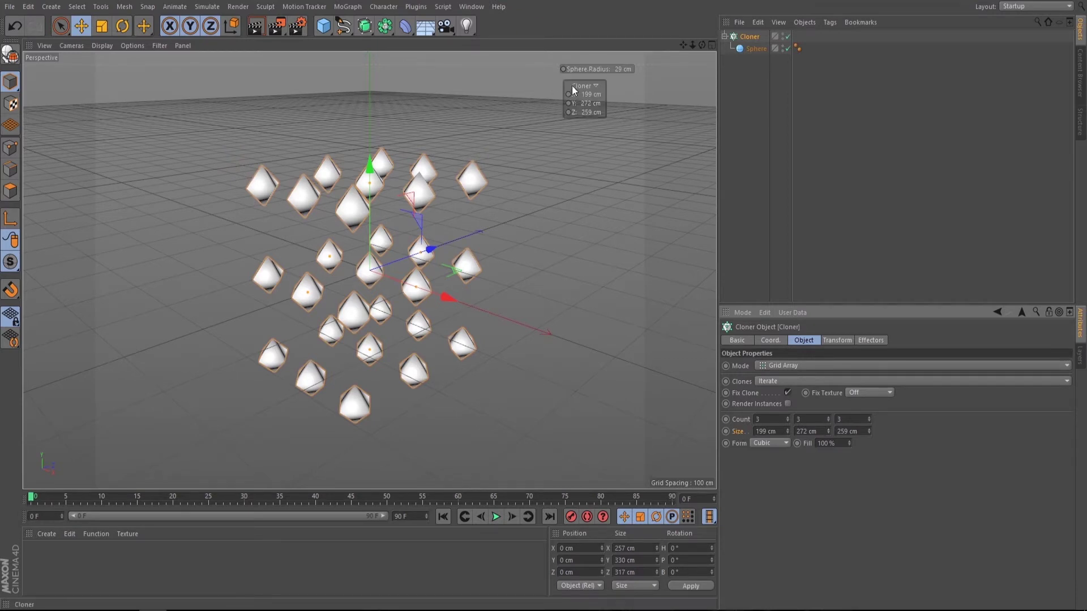
{"action": "right_click", "coordinate": [578, 86]}
{"action": "mouse_move", "coordinate": [582, 90]}
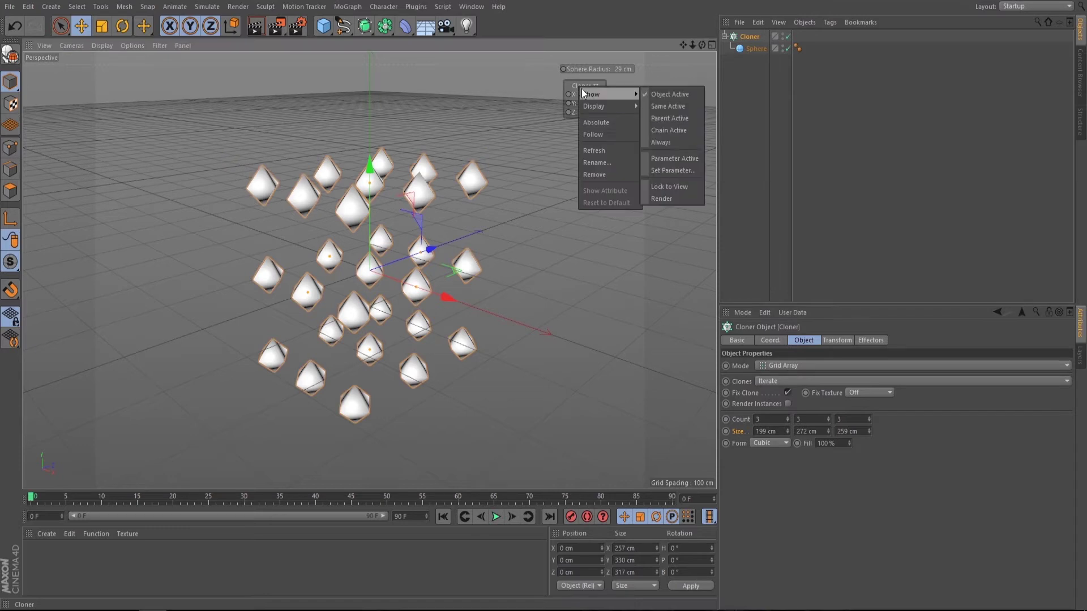
{"action": "left_click", "coordinate": [675, 140]}
Step: Using the viewport controls, set the sphere radius to 46 cm and the Cloner's grid size to 204 x 118 x 191 cm
{"action": "mouse_move", "coordinate": [590, 103]}
{"action": "left_mouse_down"}
{"action": "mouse_move", "coordinate": [616, 103]}
{"action": "mouse_move", "coordinate": [577, 103]}
{"action": "left_mouse_up"}
{"action": "mouse_move", "coordinate": [620, 70]}
{"action": "left_mouse_down"}
{"action": "mouse_move", "coordinate": [651, 69]}
{"action": "mouse_move", "coordinate": [616, 73]}
{"action": "left_mouse_up"}
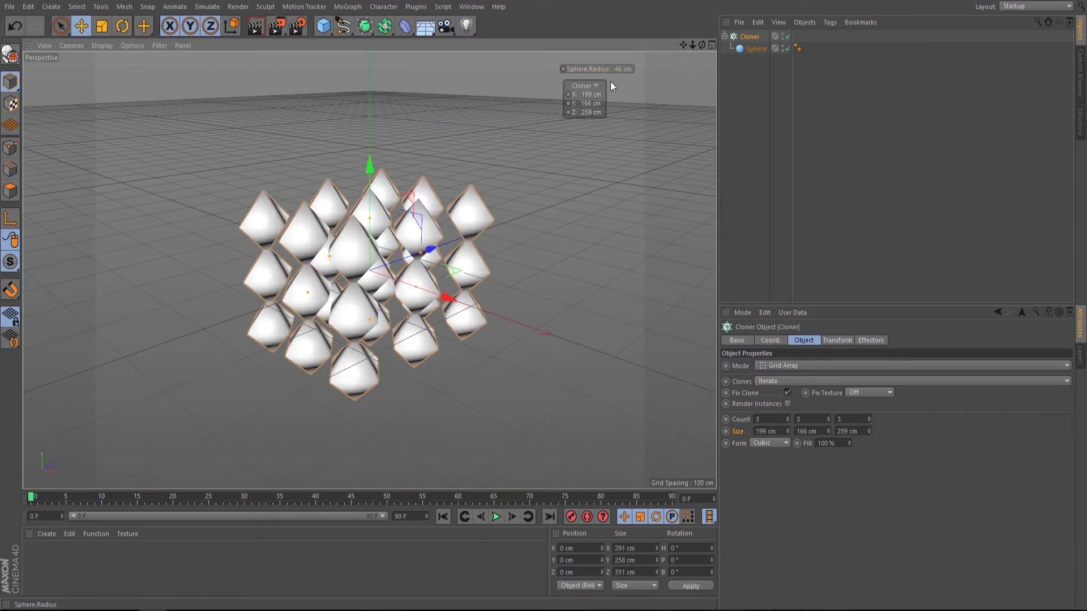
{"action": "mouse_move", "coordinate": [586, 112]}
{"action": "left_mouse_down"}
{"action": "mouse_move", "coordinate": [563, 112]}
{"action": "mouse_move", "coordinate": [600, 103]}
{"action": "mouse_move", "coordinate": [559, 103]}
{"action": "mouse_move", "coordinate": [592, 96]}
{"action": "left_mouse_up"}
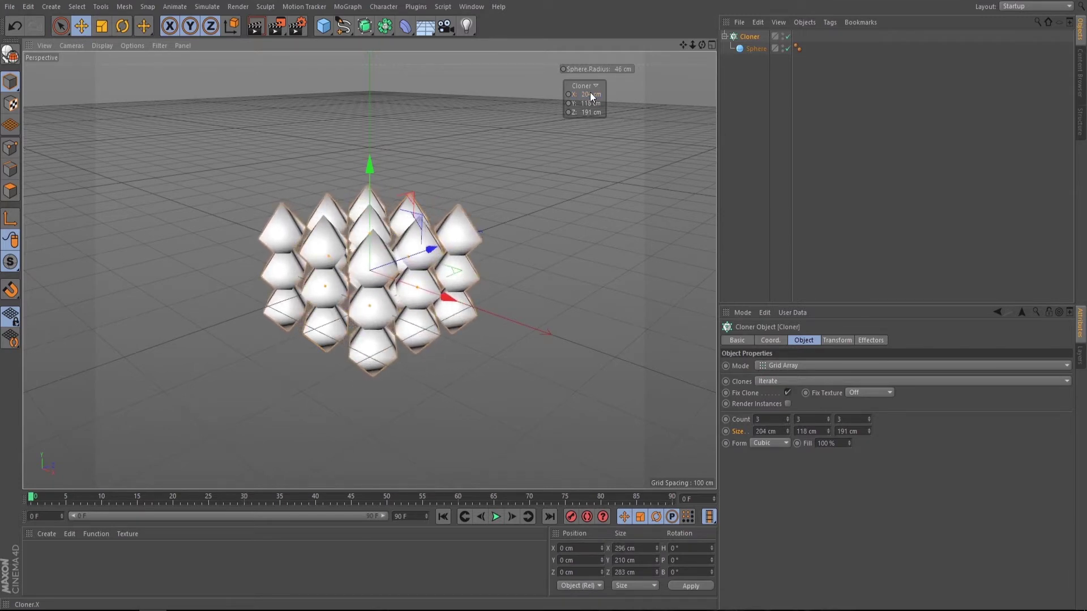
Step: Add a Metaball object and place the Cloner with its sphere inside it
{"action": "left_click", "coordinate": [387, 28]}
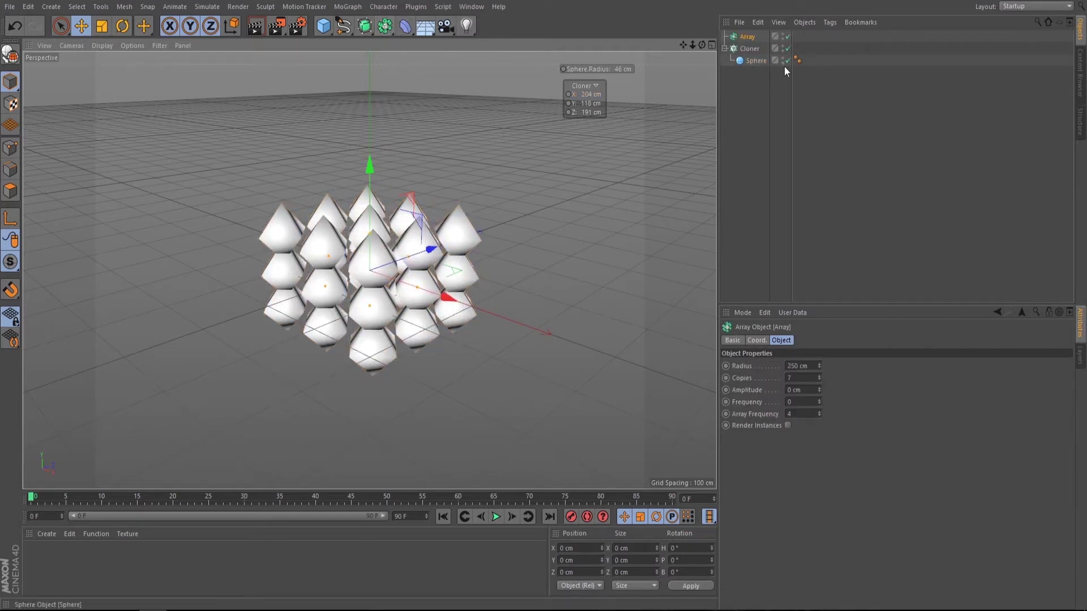
{"action": "key", "text": "Delete"}
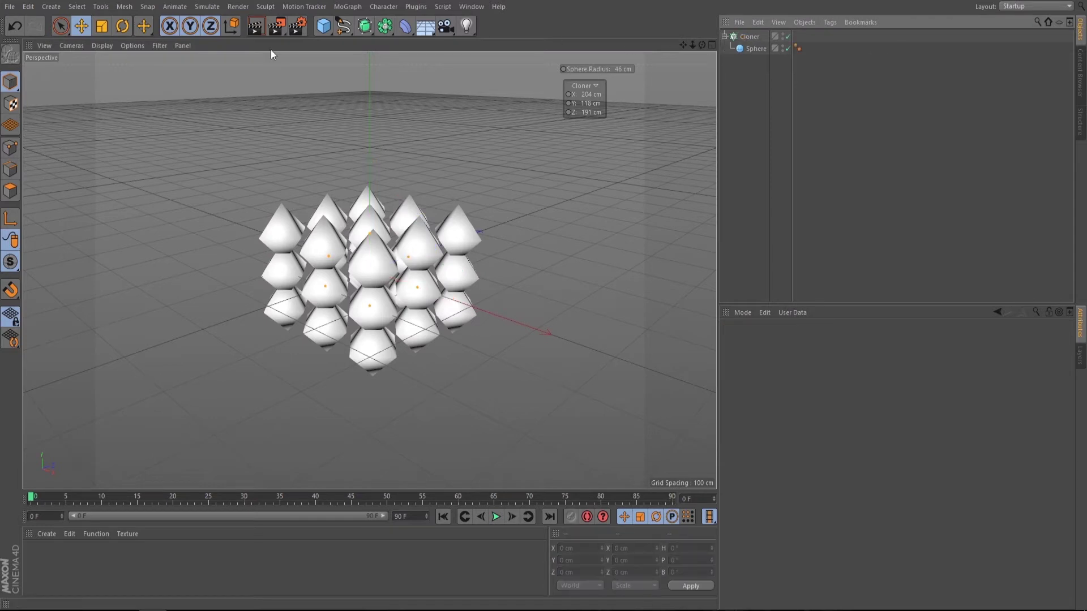
{"action": "left_click", "coordinate": [389, 35]}
{"action": "left_click", "coordinate": [451, 87]}
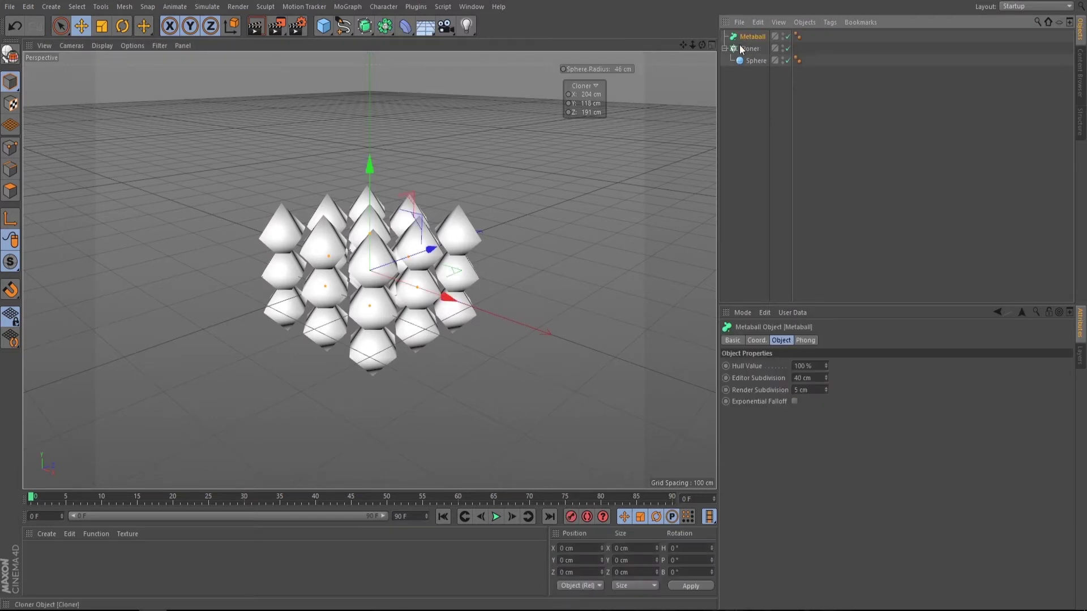
{"action": "left_click_drag", "start_coordinate": [749, 34], "coordinate": [751, 36]}
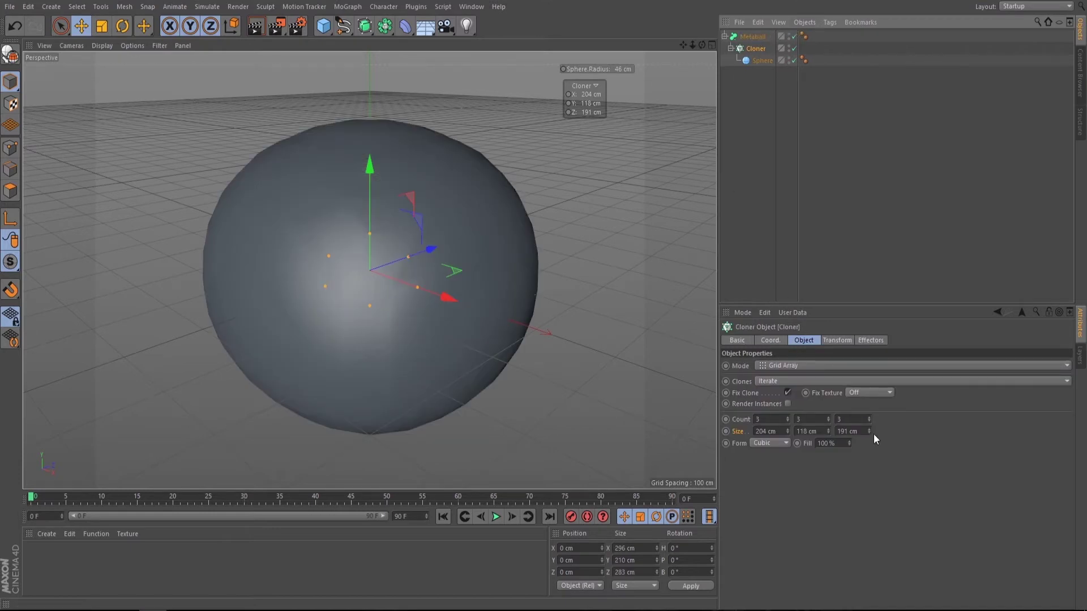
Step: Place the Metaball's Hull Value and Editor Subdivision in the viewport as always-shown controls
{"action": "left_click", "coordinate": [752, 36]}
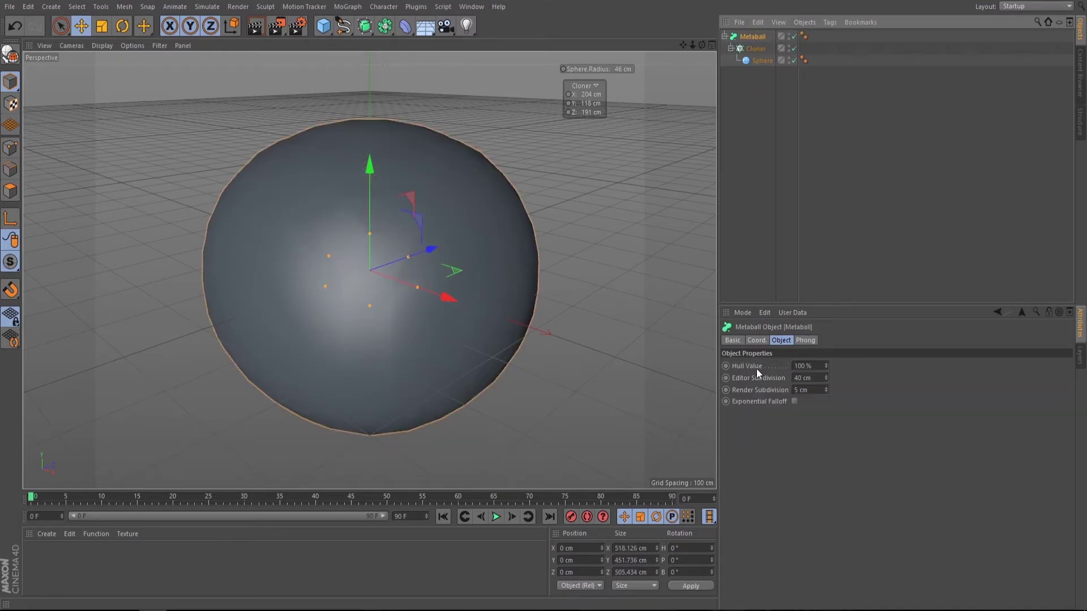
{"action": "left_click_drag", "start_coordinate": [743, 365], "coordinate": [566, 125]}
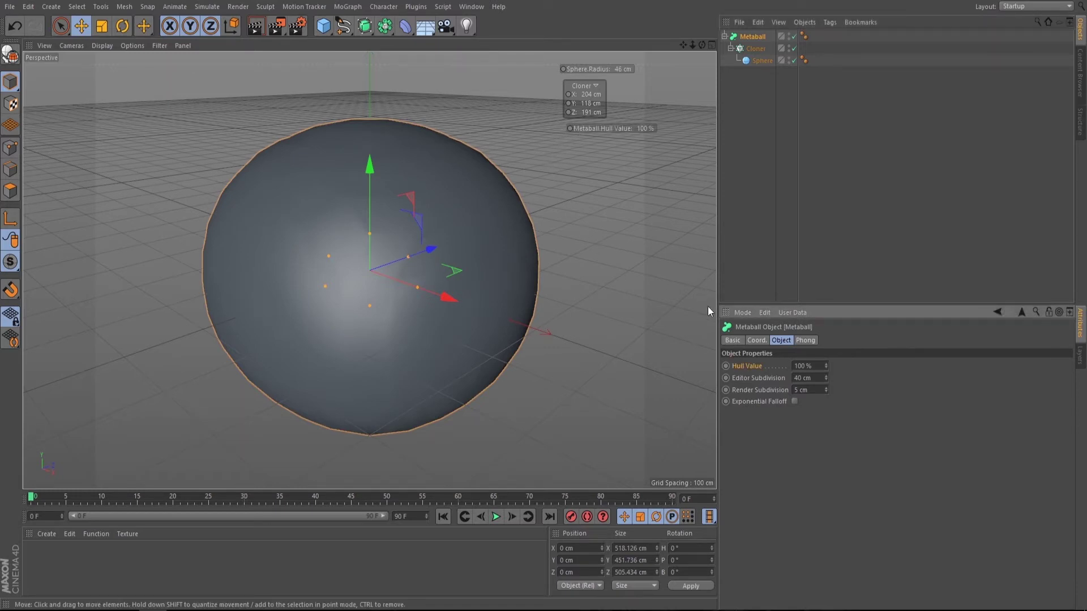
{"action": "left_click_drag", "start_coordinate": [750, 379], "coordinate": [569, 135]}
{"action": "right_click", "coordinate": [580, 129]}
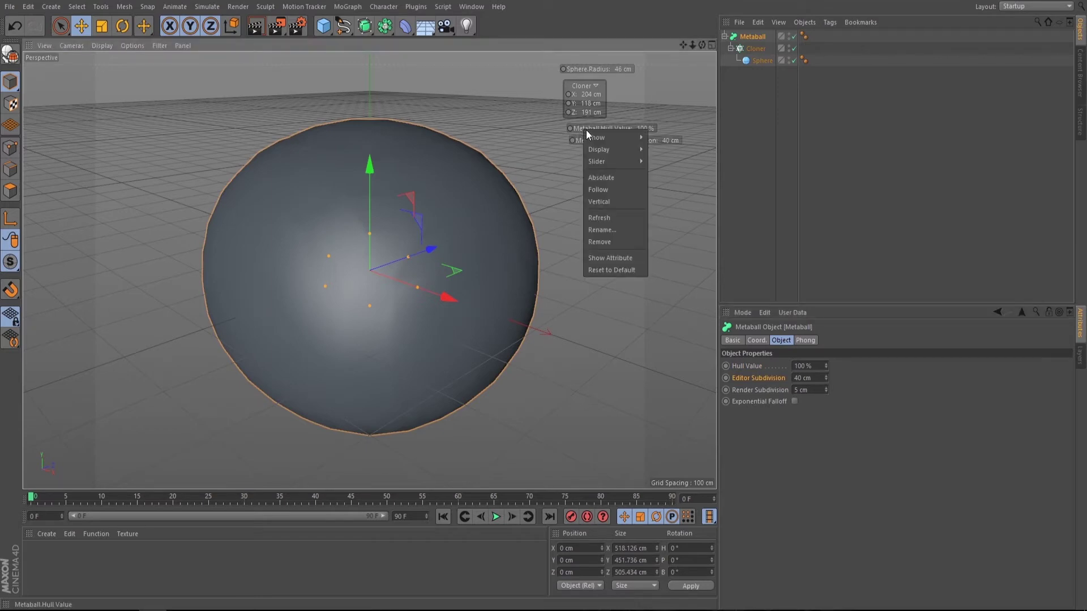
{"action": "mouse_move", "coordinate": [599, 136]}
{"action": "left_click", "coordinate": [679, 183]}
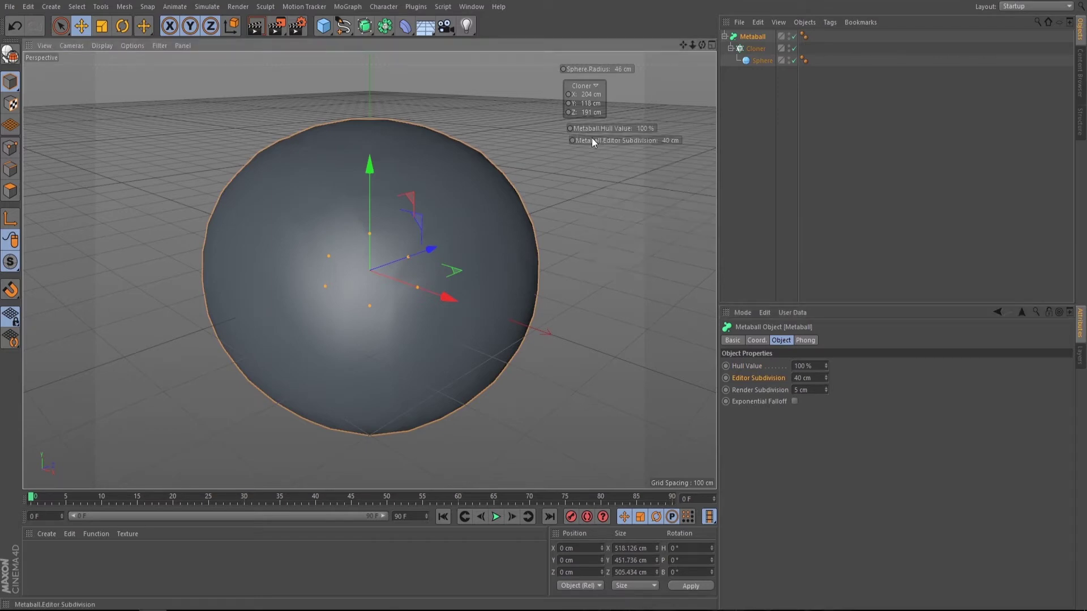
{"action": "right_click", "coordinate": [591, 141]}
{"action": "left_click", "coordinate": [682, 192]}
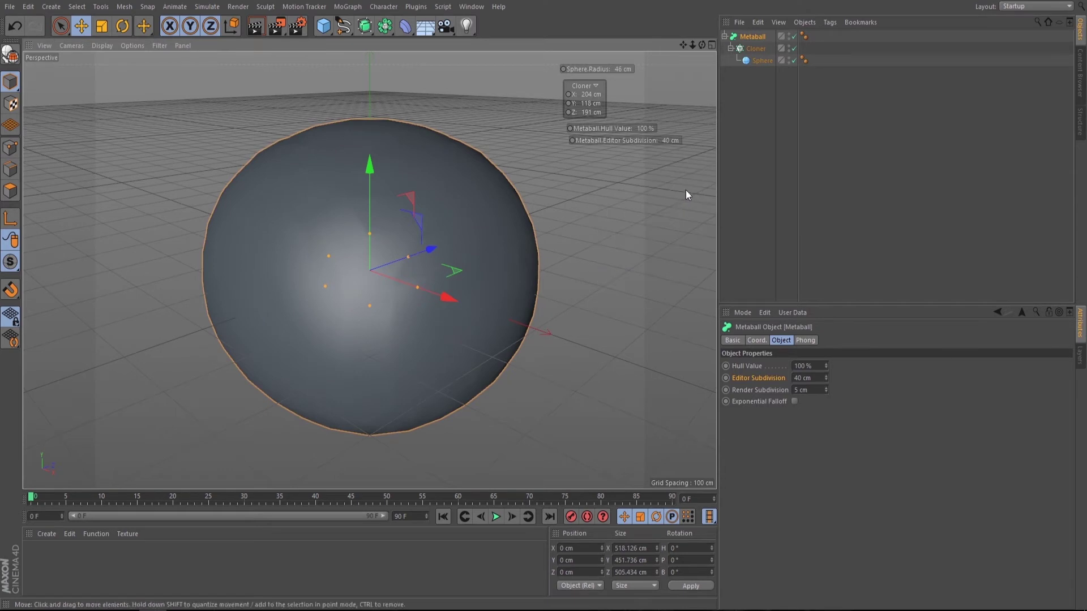
Step: Set the Metaball's hull value to 456% and editor subdivision to 46 cm, and the Cloner's Y size to 230 cm
{"action": "left_click_drag", "start_coordinate": [644, 127], "coordinate": [667, 141]}
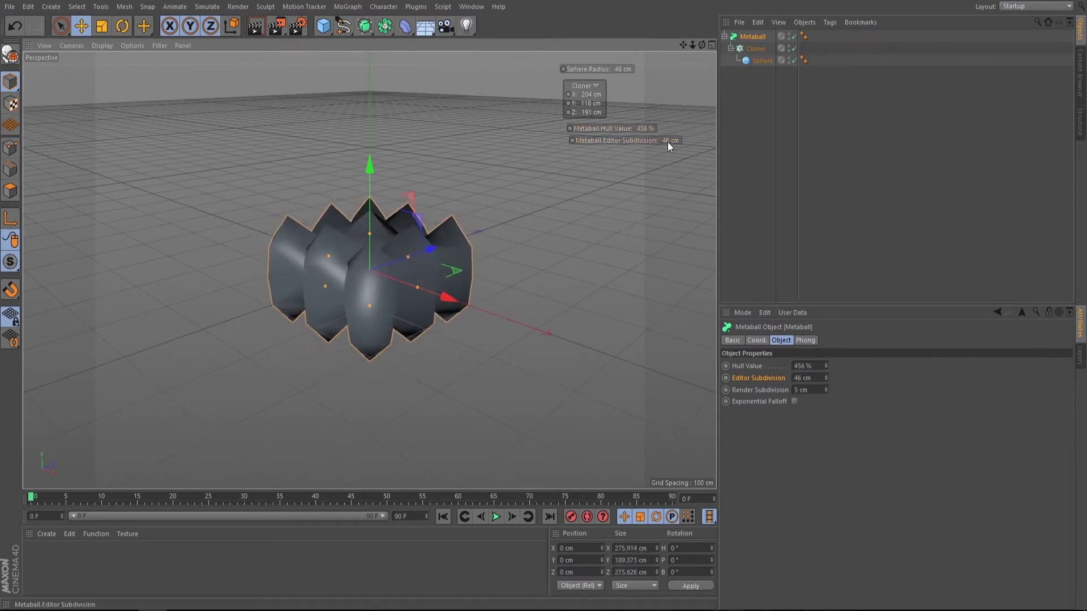
{"action": "left_click_drag", "start_coordinate": [589, 99], "coordinate": [633, 100]}
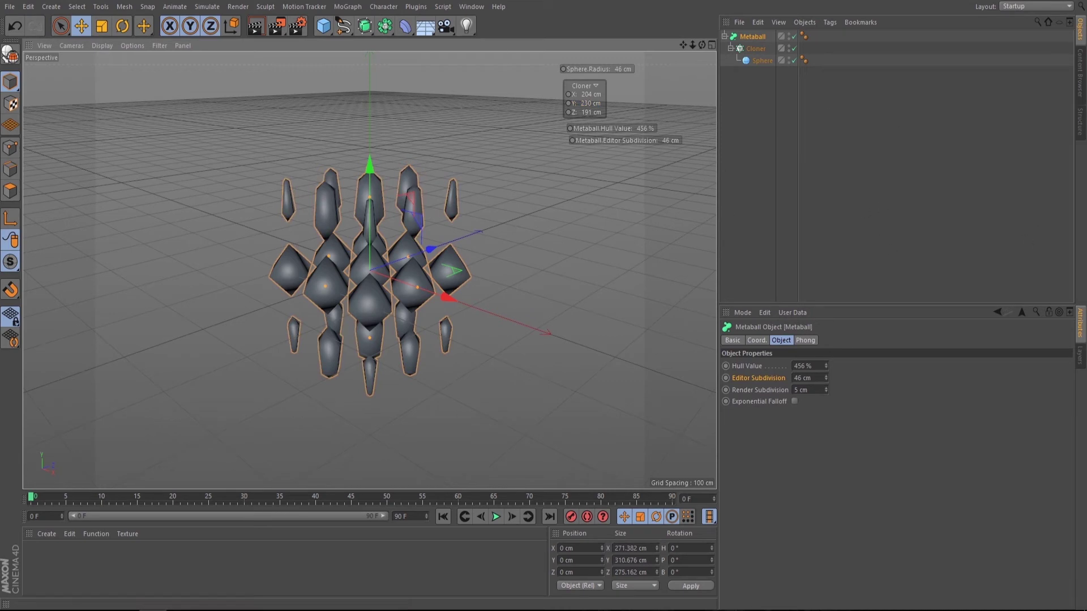
Step: Add a second Metaball, nest the first Metaball with its contents inside it, and select the new parent Metaball
{"action": "left_click", "coordinate": [385, 26]}
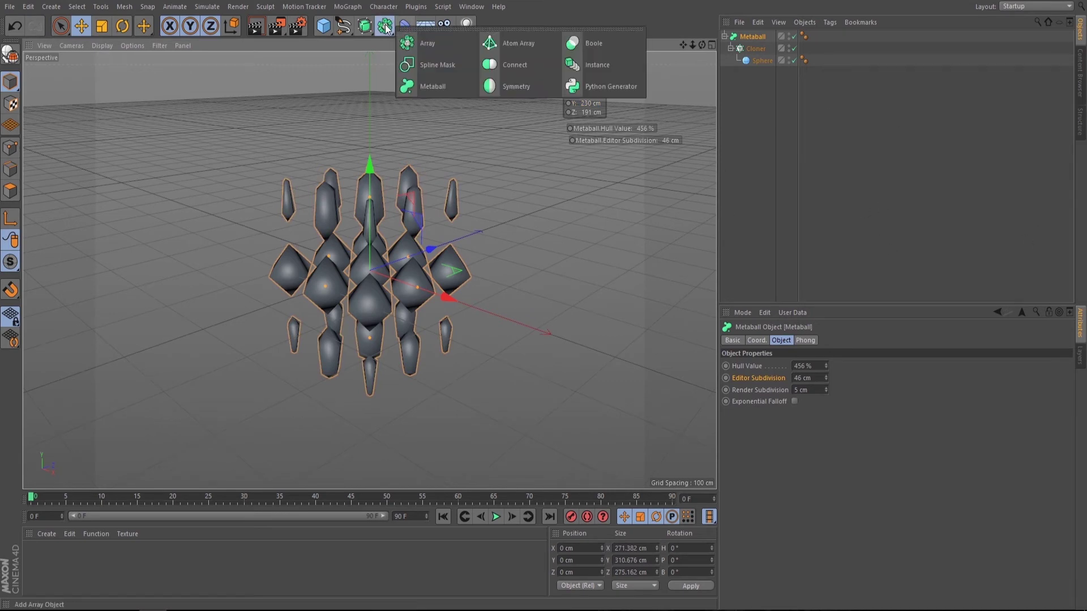
{"action": "left_click", "coordinate": [451, 88]}
{"action": "mouse_move", "coordinate": [734, 50]}
{"action": "left_mouse_down"}
{"action": "mouse_move", "coordinate": [780, 43]}
{"action": "mouse_move", "coordinate": [749, 37]}
{"action": "left_mouse_up"}
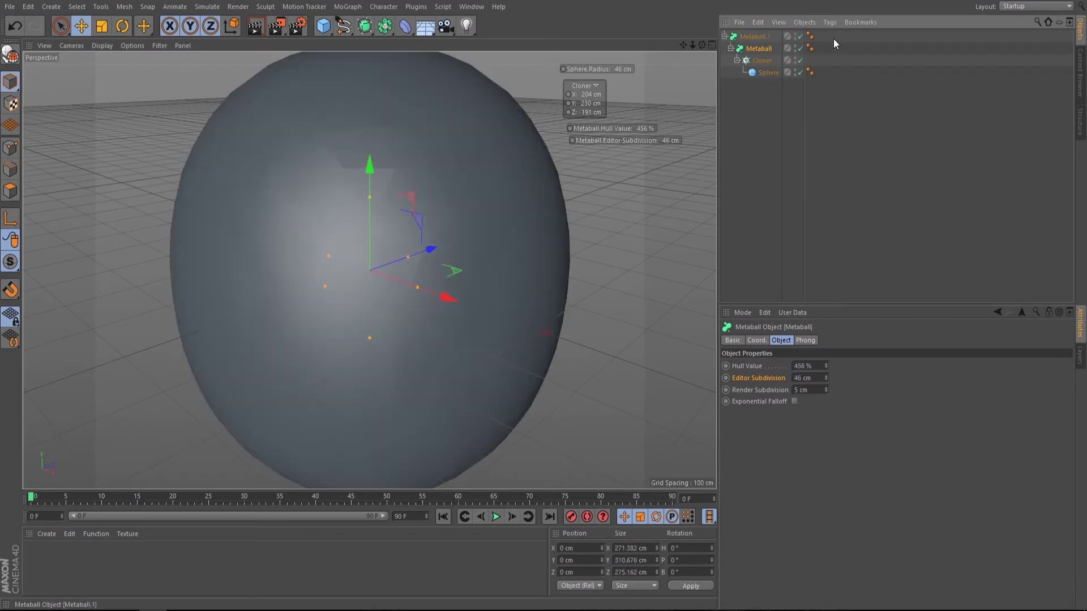
{"action": "left_click", "coordinate": [759, 36]}
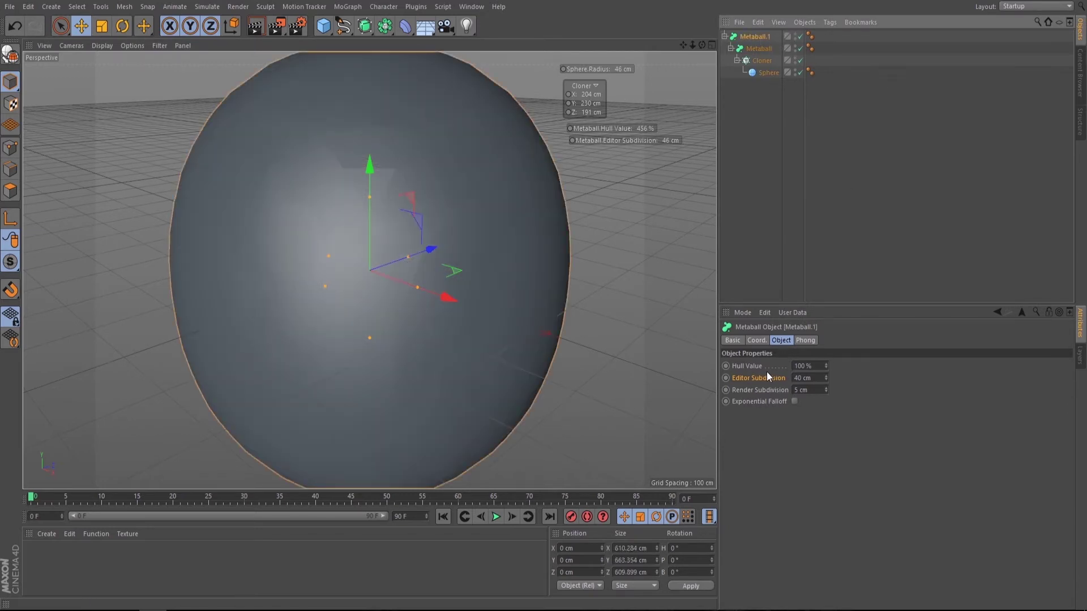
Step: Place the parent Metaball's Hull Value and Editor Subdivision in the viewport as always-shown controls
{"action": "left_click", "coordinate": [749, 365]}
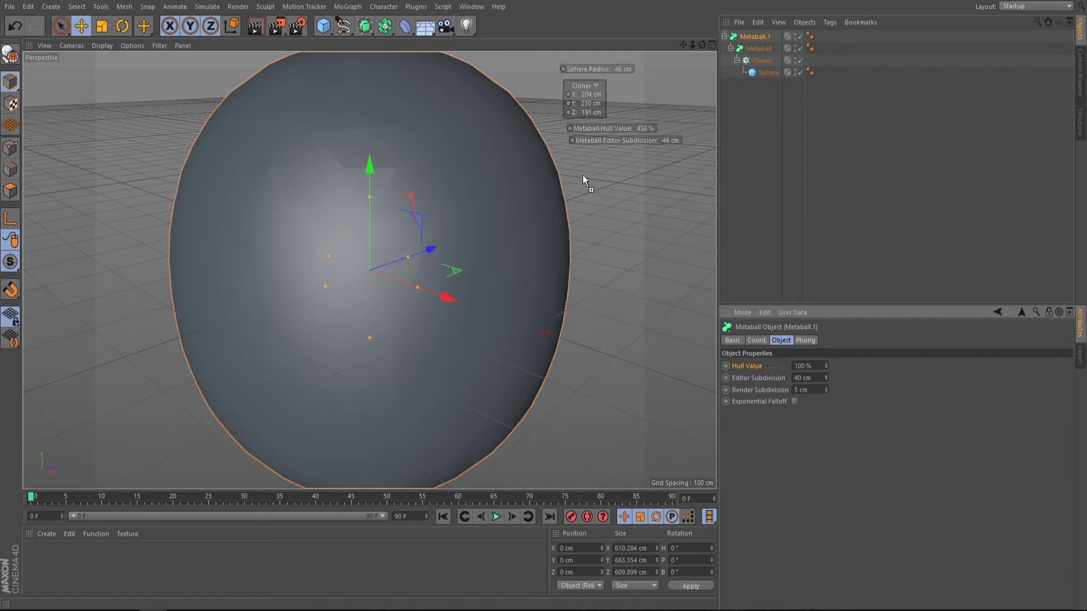
{"action": "left_click_drag", "start_coordinate": [574, 154], "coordinate": [575, 150]}
{"action": "left_click_drag", "start_coordinate": [753, 378], "coordinate": [579, 161]}
{"action": "right_click", "coordinate": [609, 157]}
{"action": "mouse_move", "coordinate": [630, 164]}
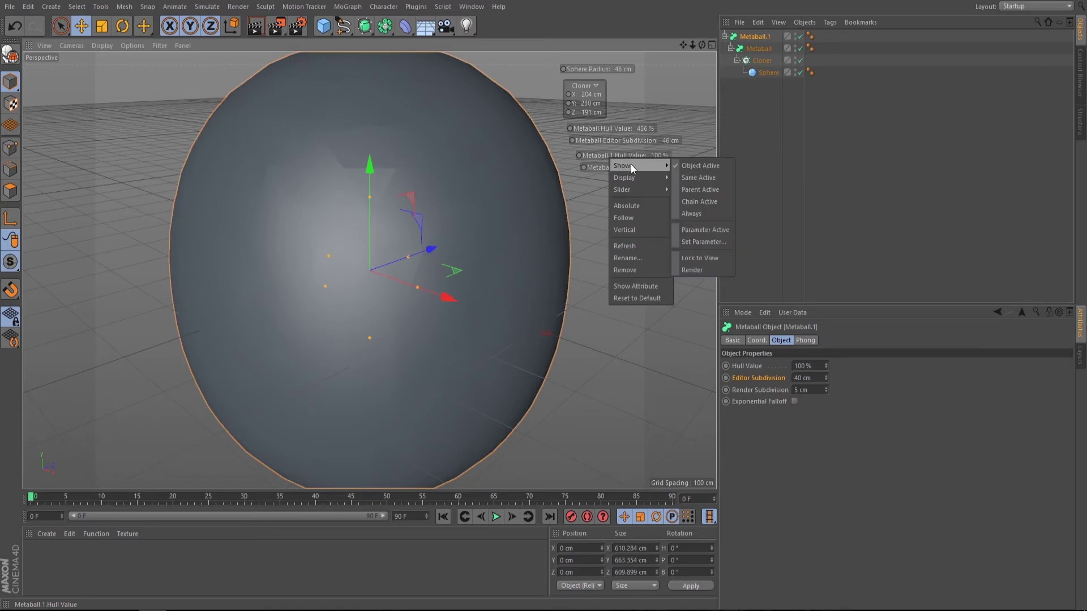
{"action": "left_click", "coordinate": [704, 215]}
{"action": "right_click", "coordinate": [601, 167]}
{"action": "left_click", "coordinate": [691, 224]}
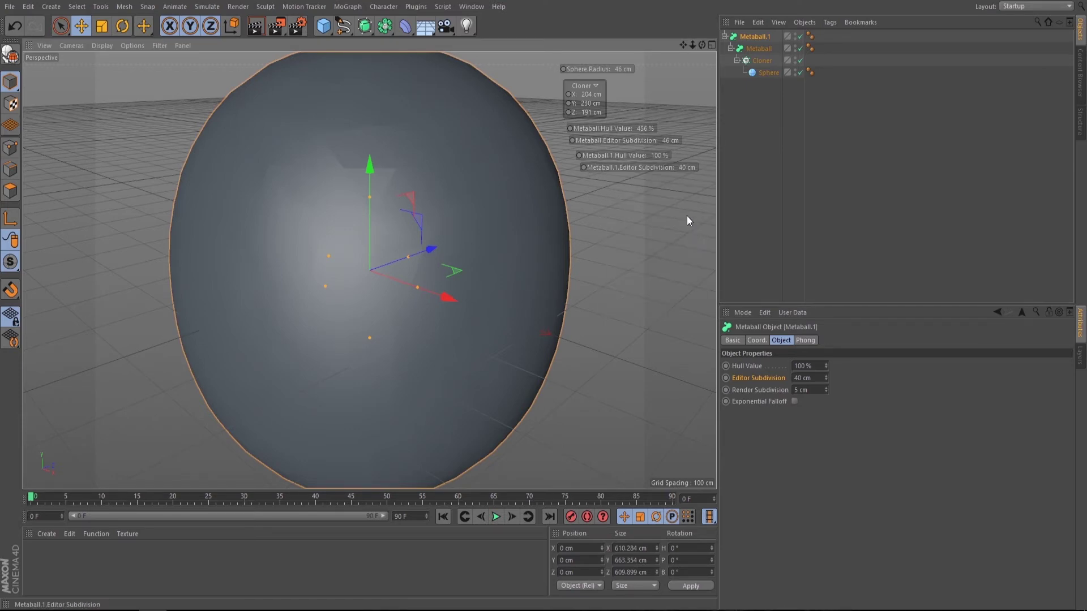
Step: Set the parent Metaball's hull value to 489% and editor subdivision to 31 cm, and the inner Metaball's editor subdivision to 51 cm
{"action": "left_click_drag", "start_coordinate": [656, 160], "coordinate": [679, 168]}
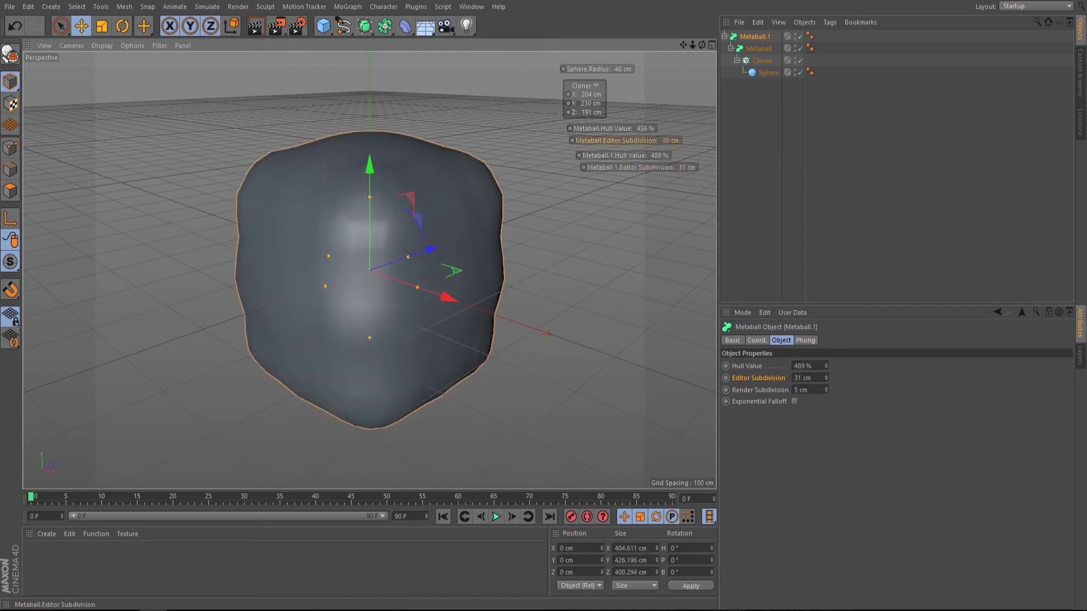
{"action": "left_click_drag", "start_coordinate": [671, 141], "coordinate": [664, 141]}
{"action": "left_click_drag", "start_coordinate": [624, 140], "coordinate": [629, 140]}
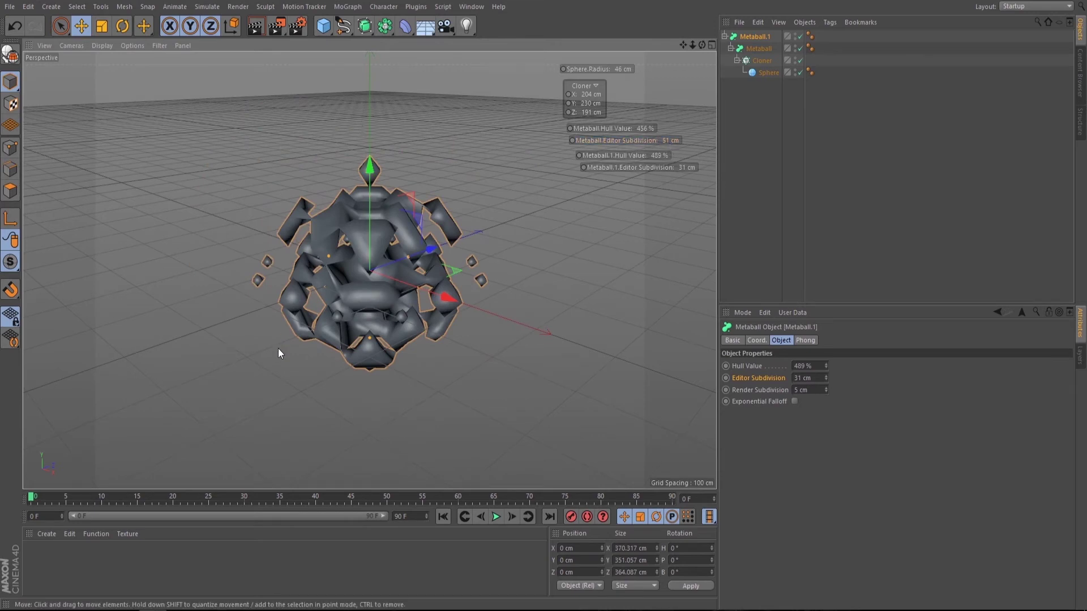
{"action": "scroll", "coordinate": [296, 328], "scroll_direction": "up", "scroll_amount": 3}
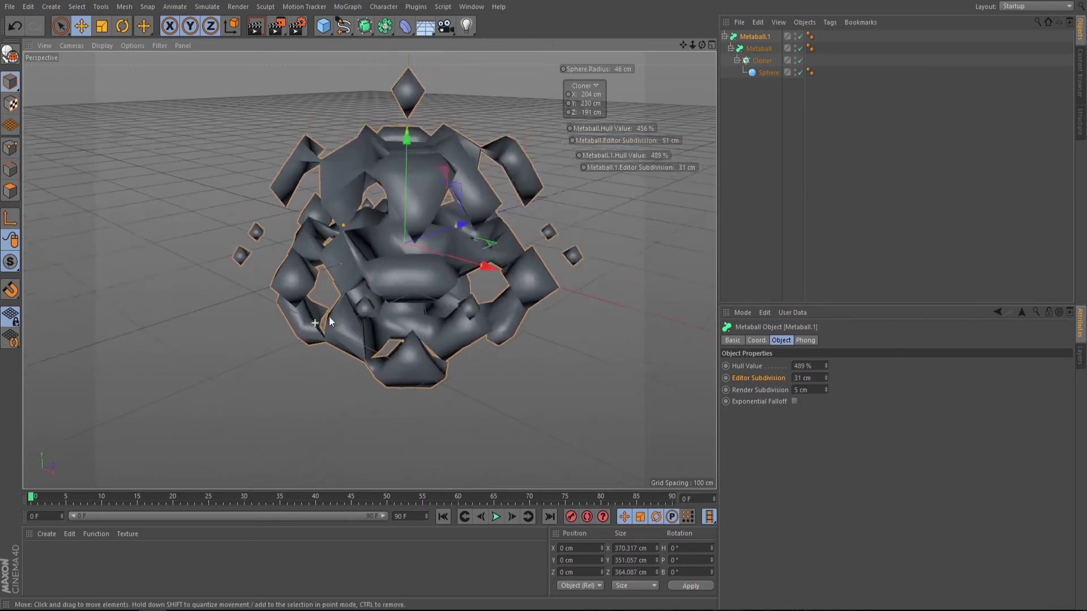
{"action": "left_click_drag", "start_coordinate": [428, 371], "coordinate": [453, 341], "text": "alt"}
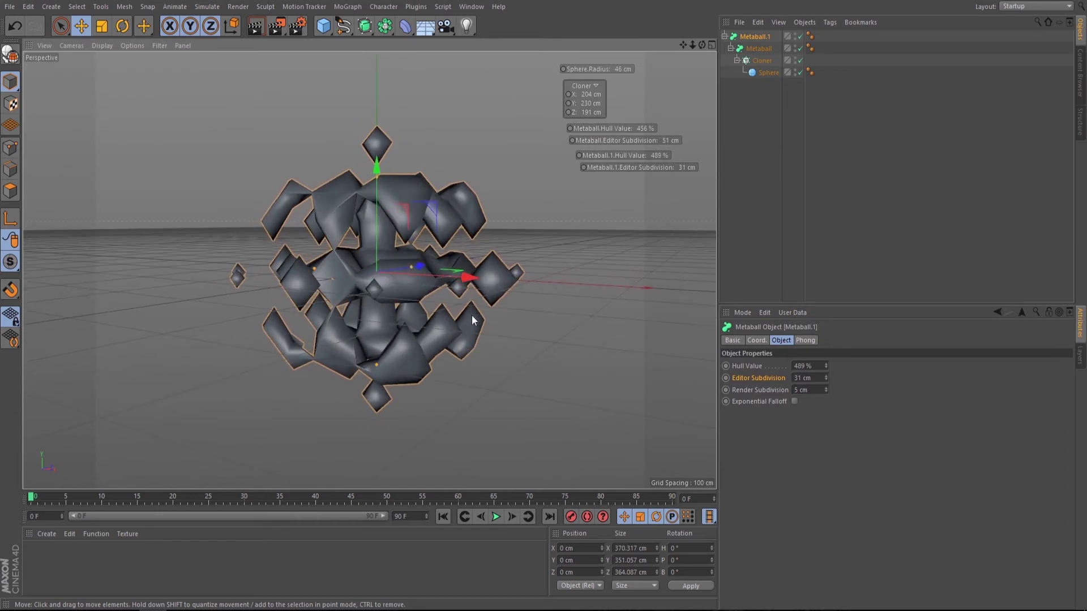
Step: Set the Cloner's X size to 205 cm and the sphere's radius to 77 cm
{"action": "mouse_move", "coordinate": [588, 94]}
{"action": "left_mouse_down"}
{"action": "mouse_move", "coordinate": [608, 105]}
{"action": "mouse_move", "coordinate": [591, 106]}
{"action": "left_mouse_up"}
{"action": "mouse_move", "coordinate": [616, 69]}
{"action": "left_mouse_down"}
{"action": "mouse_move", "coordinate": [566, 69]}
{"action": "mouse_move", "coordinate": [679, 69]}
{"action": "mouse_move", "coordinate": [560, 69]}
{"action": "mouse_move", "coordinate": [630, 69]}
{"action": "left_mouse_up"}
{"action": "left_click_drag", "start_coordinate": [460, 290], "coordinate": [423, 342], "text": "alt"}
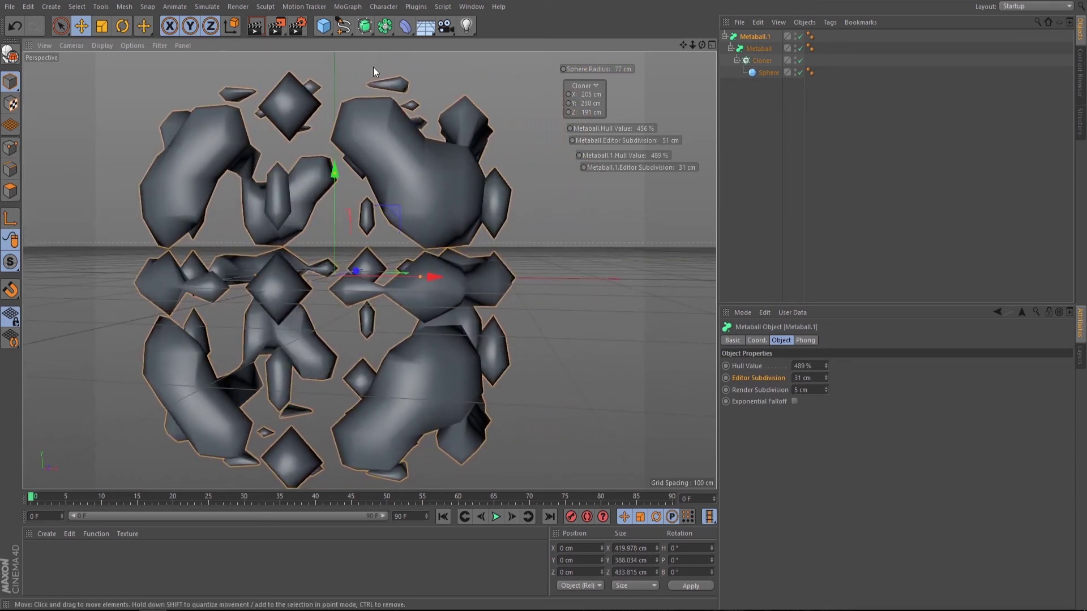
Step: Add a Subdivision Surface and nest the parent Metaball with its contents inside it
{"action": "left_click", "coordinate": [365, 27]}
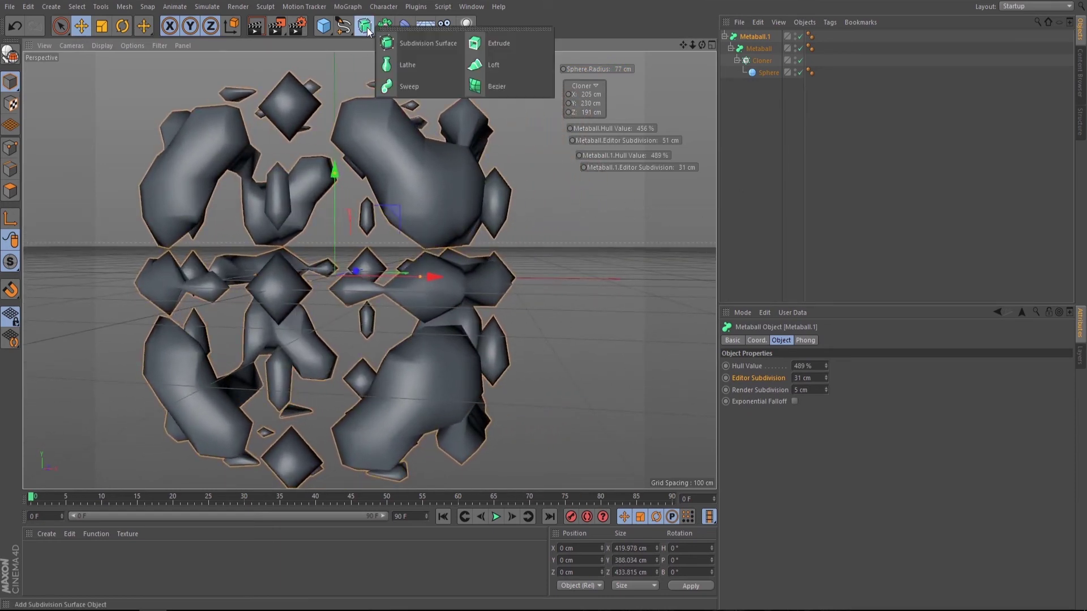
{"action": "left_click", "coordinate": [420, 45]}
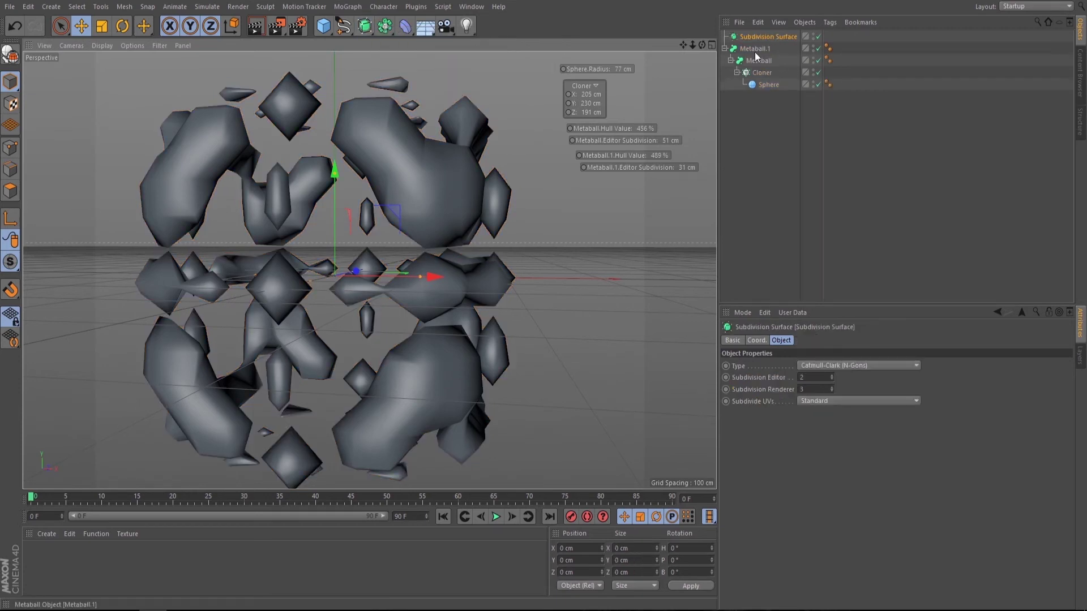
{"action": "left_click_drag", "start_coordinate": [750, 49], "coordinate": [771, 35]}
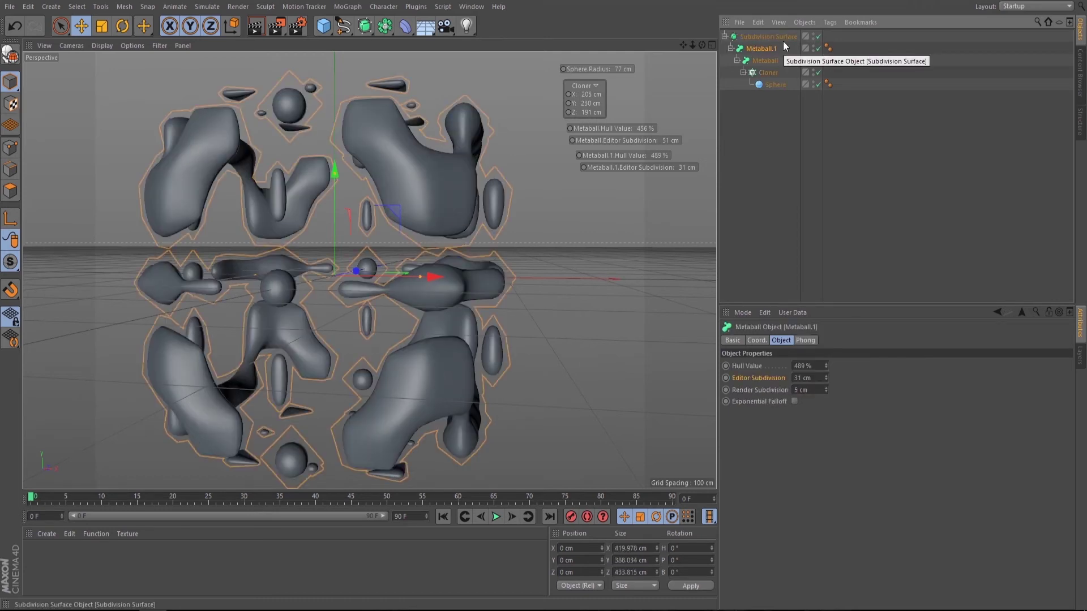
Step: Place the Subdivision Surface's Enabled option in the viewport as an always-shown control and test it by switching smoothing off and on
{"action": "left_click", "coordinate": [782, 40]}
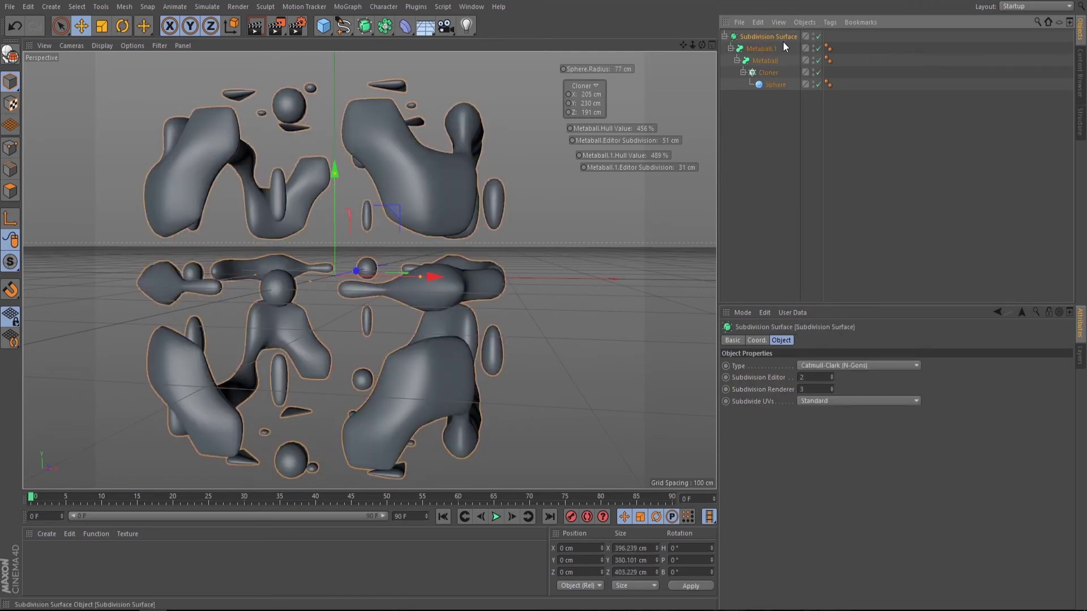
{"action": "left_click", "coordinate": [732, 340]}
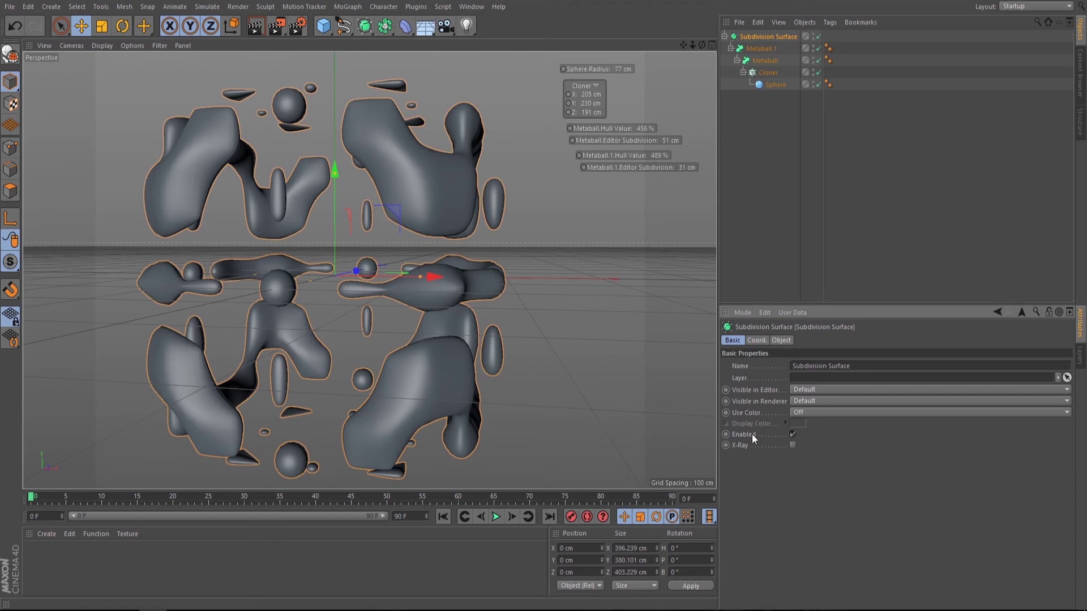
{"action": "left_click_drag", "start_coordinate": [745, 433], "coordinate": [590, 180], "text": "ctrl"}
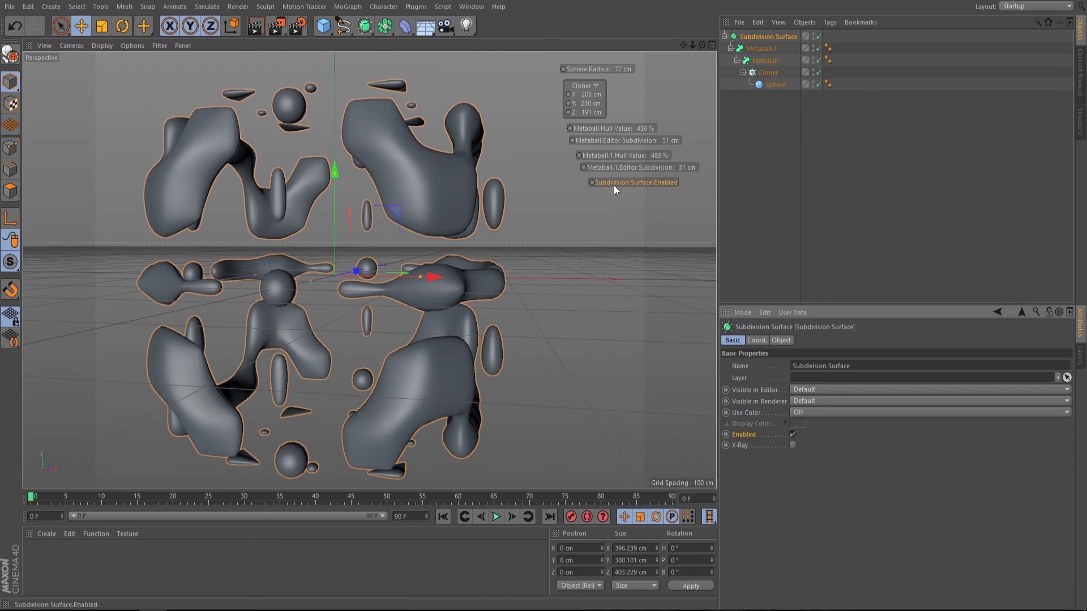
{"action": "right_click", "coordinate": [615, 183]}
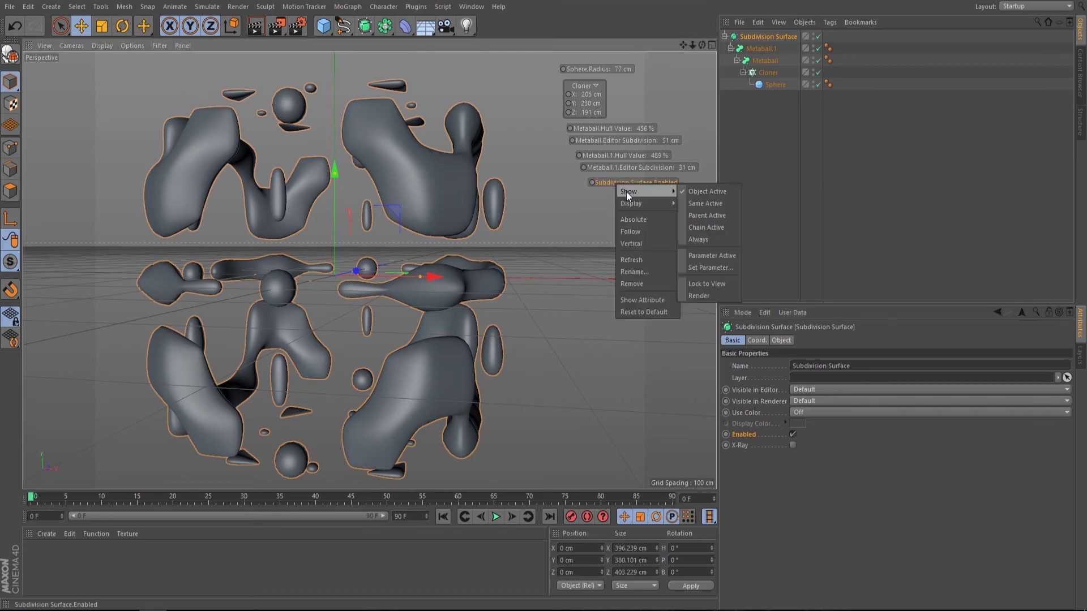
{"action": "left_click", "coordinate": [723, 237]}
{"action": "left_click", "coordinate": [670, 183]}
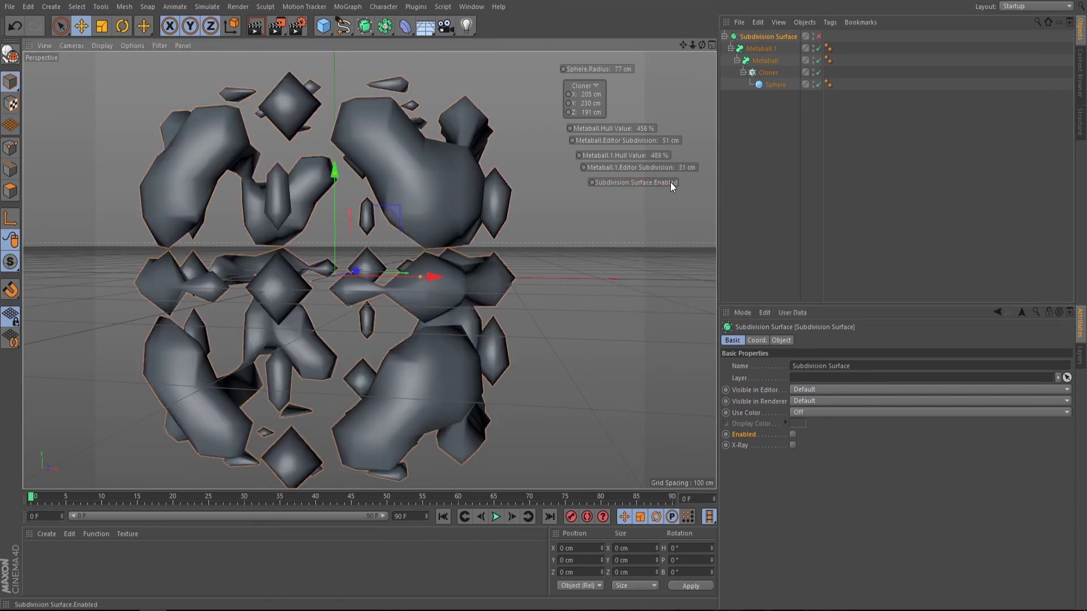
{"action": "left_click", "coordinate": [670, 183]}
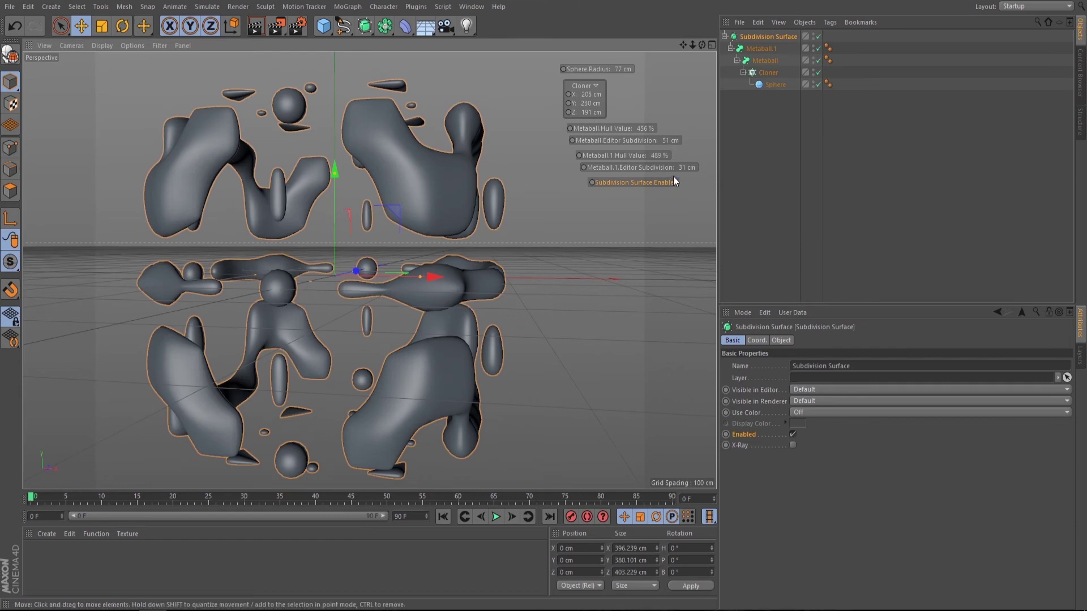
Step: Set the Cloner size to 266, 235 and 297 cm, the parent Metaball to 620% hull and 19 cm subdivision, and the inner subdivision to 50 cm
{"action": "left_click_drag", "start_coordinate": [685, 167], "coordinate": [657, 155]}
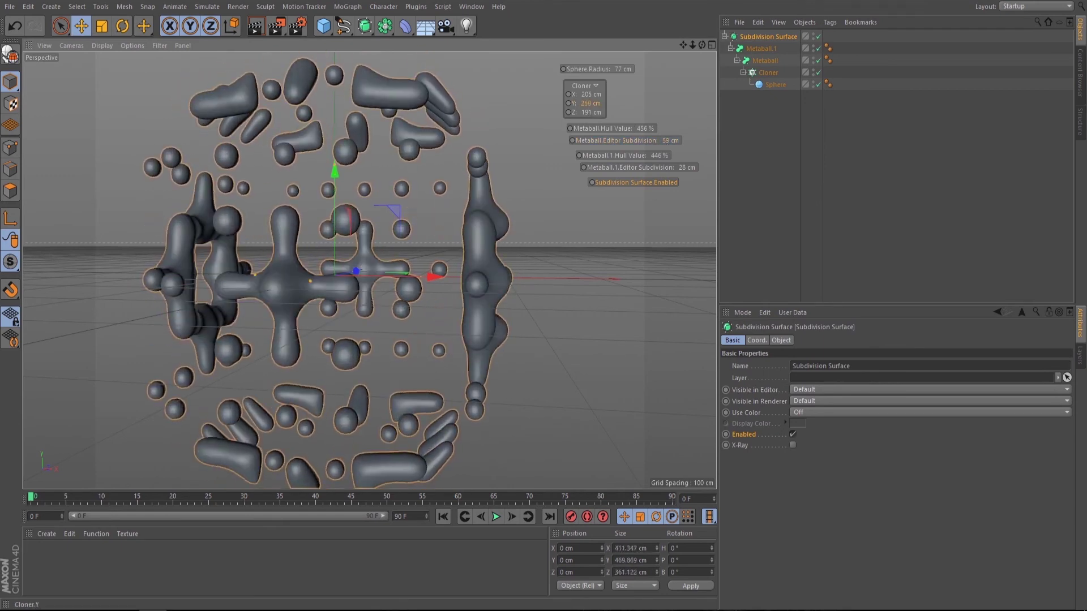
{"action": "left_click_drag", "start_coordinate": [591, 94], "coordinate": [632, 94]}
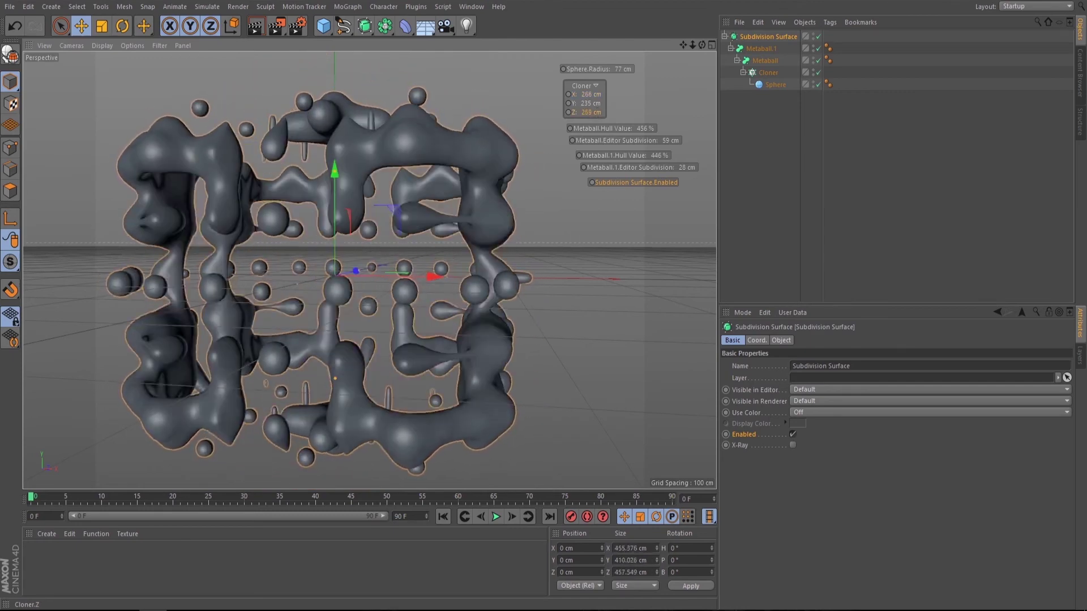
{"action": "left_click_drag", "start_coordinate": [591, 112], "coordinate": [656, 141]}
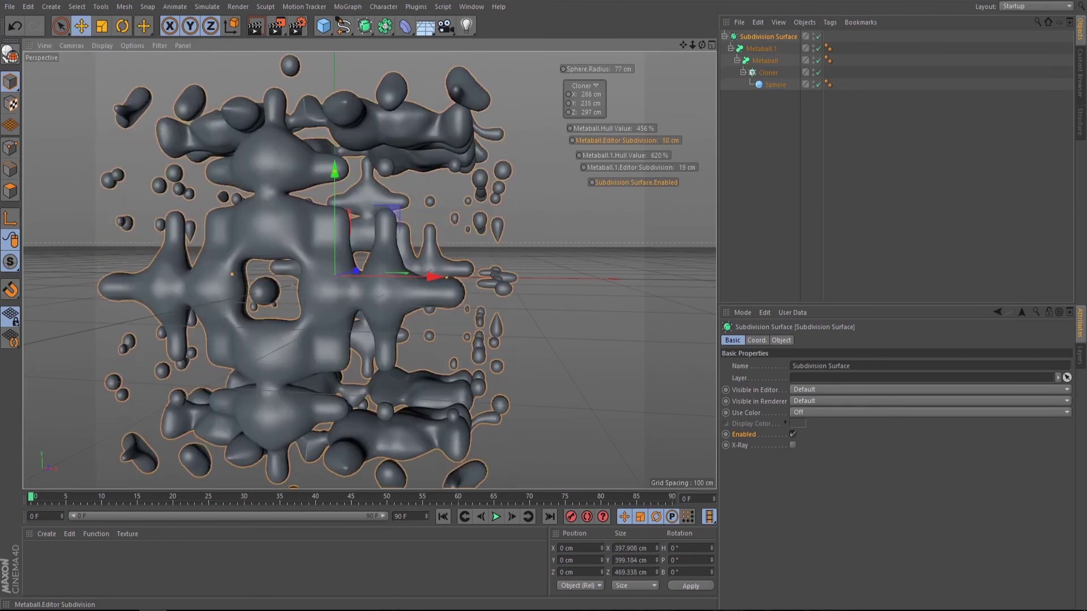
Step: Raise the inner Metaball's hull value to about 478% and increase the Cloner's Y size
{"action": "mouse_move", "coordinate": [587, 103]}
{"action": "left_mouse_down"}
{"action": "mouse_move", "coordinate": [600, 103]}
{"action": "mouse_move", "coordinate": [572, 103]}
{"action": "left_mouse_up"}
{"action": "scroll", "coordinate": [279, 218], "scroll_direction": "down", "scroll_amount": 3}
{"action": "left_click_drag", "start_coordinate": [441, 231], "coordinate": [361, 247], "text": "alt"}
{"action": "middle_click_drag", "start_coordinate": [328, 230], "coordinate": [450, 191], "text": "alt"}
{"action": "scroll", "coordinate": [452, 226], "scroll_direction": "up", "scroll_amount": 3}
{"action": "mouse_move", "coordinate": [640, 128]}
{"action": "left_mouse_down"}
{"action": "mouse_move", "coordinate": [685, 128]}
{"action": "mouse_move", "coordinate": [646, 128]}
{"action": "left_mouse_up"}
{"action": "mouse_move", "coordinate": [587, 104]}
{"action": "left_mouse_down"}
{"action": "mouse_move", "coordinate": [570, 104]}
{"action": "mouse_move", "coordinate": [613, 105]}
{"action": "left_mouse_up"}
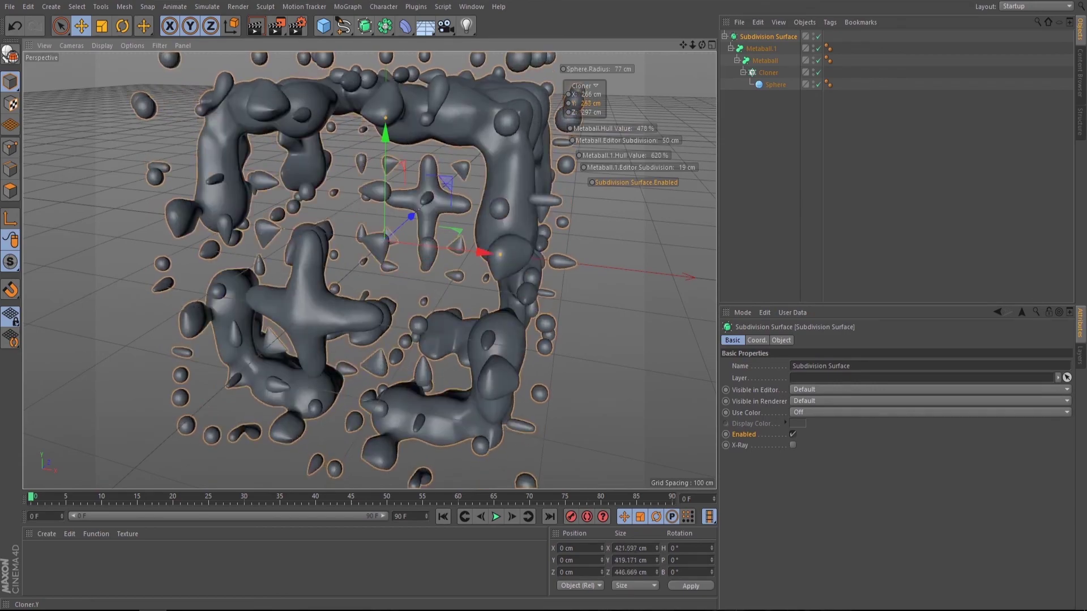